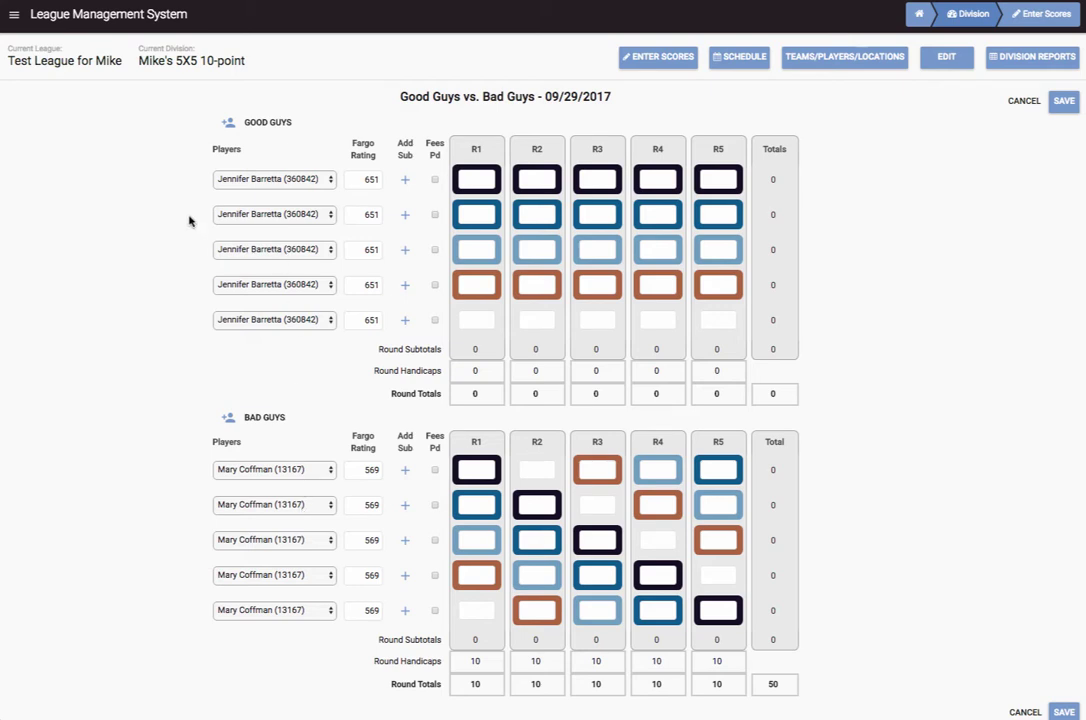
Fill the Good Guys lineup: keep the 651-rated player first, then assign the players rated 597, 626, 511 and 633 to slots two to five.
{"action": "left_click", "coordinate": [331, 184]}
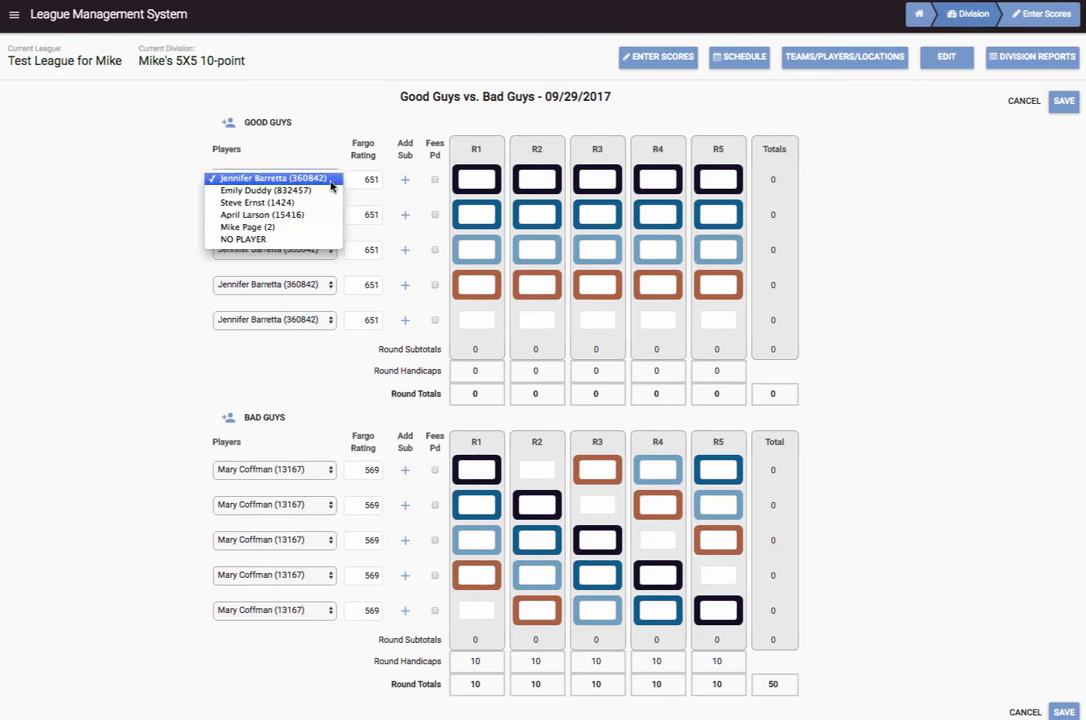
{"action": "left_click", "coordinate": [331, 186]}
{"action": "left_click", "coordinate": [333, 218]}
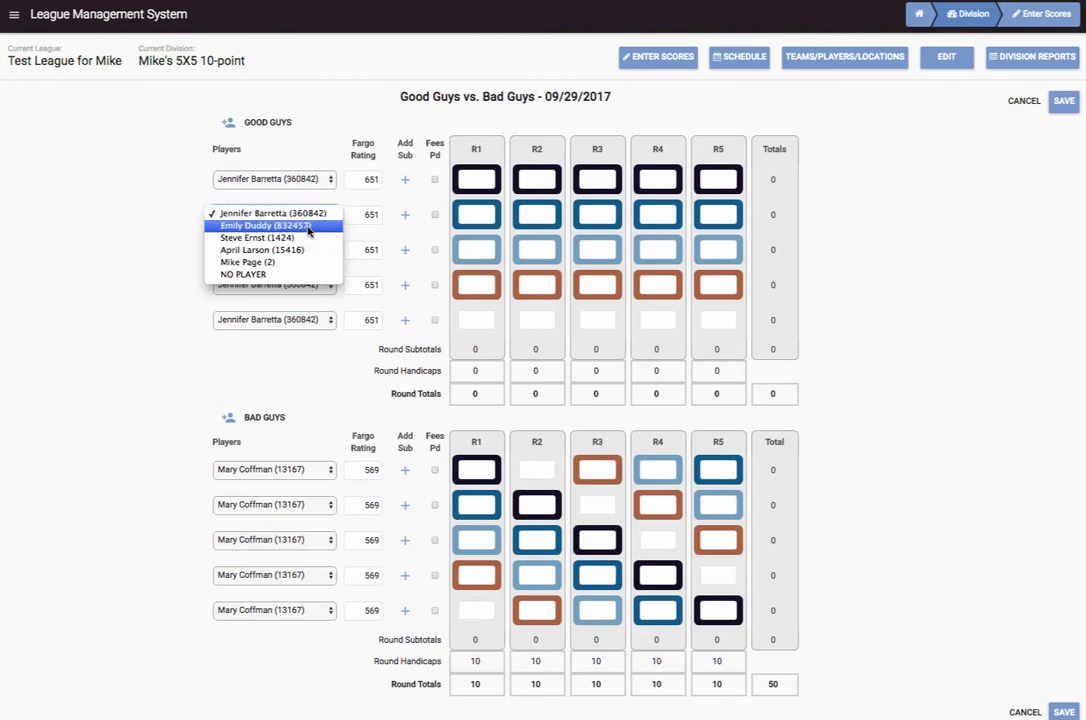
{"action": "left_click", "coordinate": [312, 226]}
{"action": "left_click", "coordinate": [329, 256]}
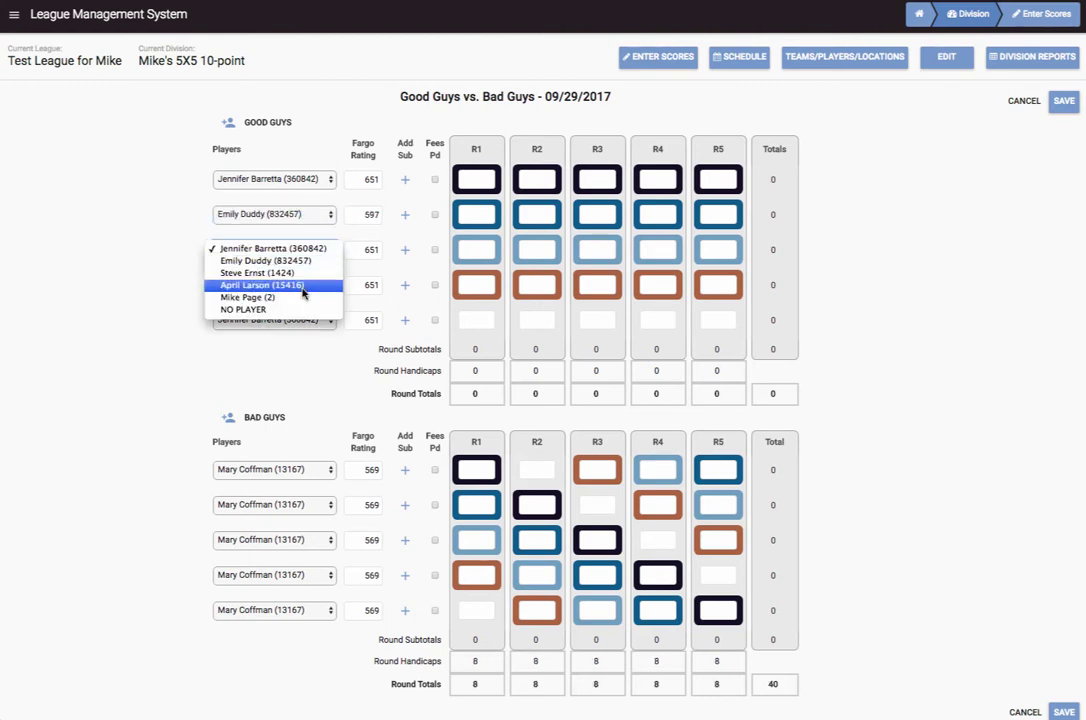
{"action": "left_click", "coordinate": [292, 297]}
{"action": "left_click", "coordinate": [330, 285]}
{"action": "left_click", "coordinate": [288, 310]}
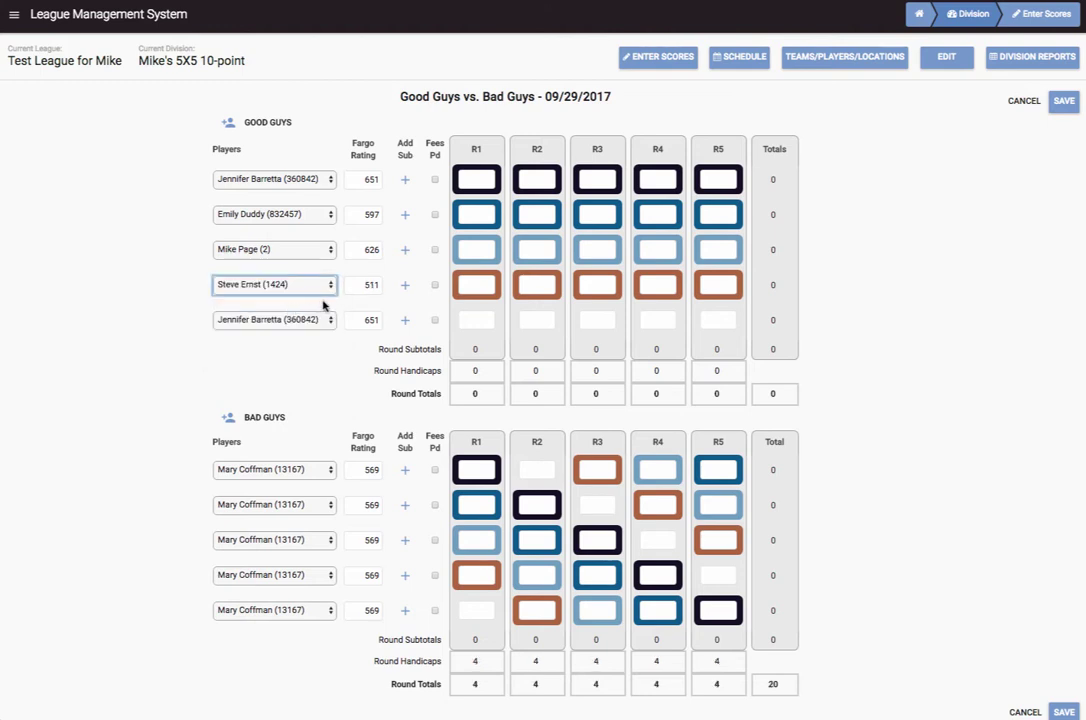
{"action": "left_click", "coordinate": [330, 320]}
{"action": "left_click", "coordinate": [297, 356]}
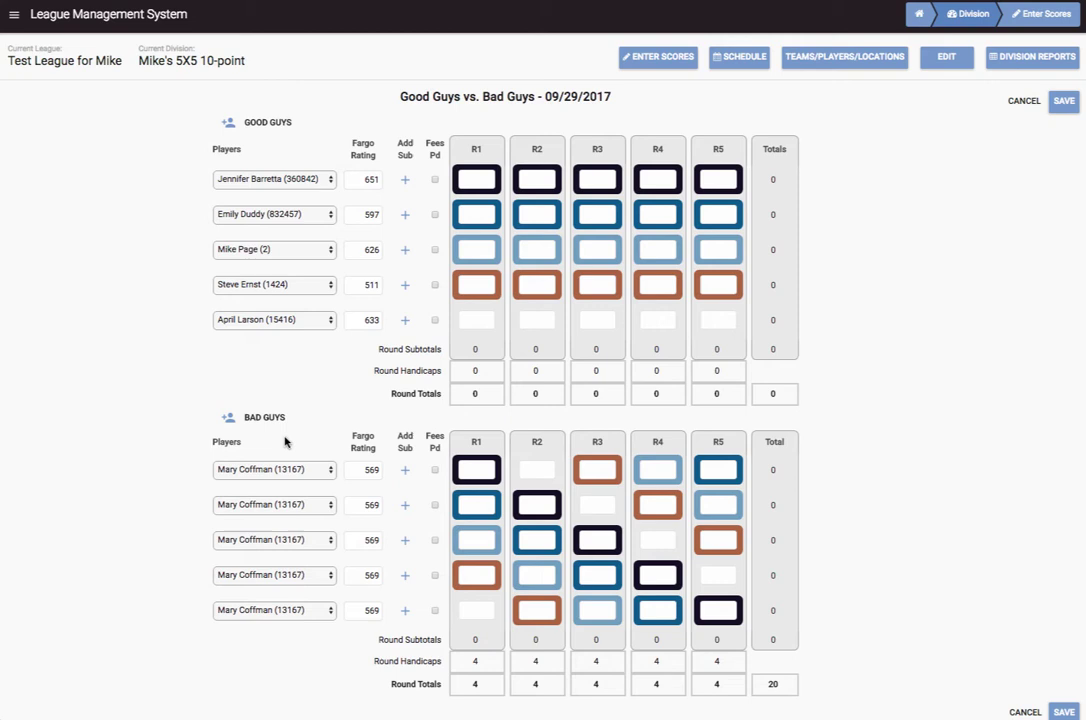
Add the 760-rated player to the Bad Guys roster by name search and assign that player to the team's first slot.
{"action": "left_click", "coordinate": [329, 474]}
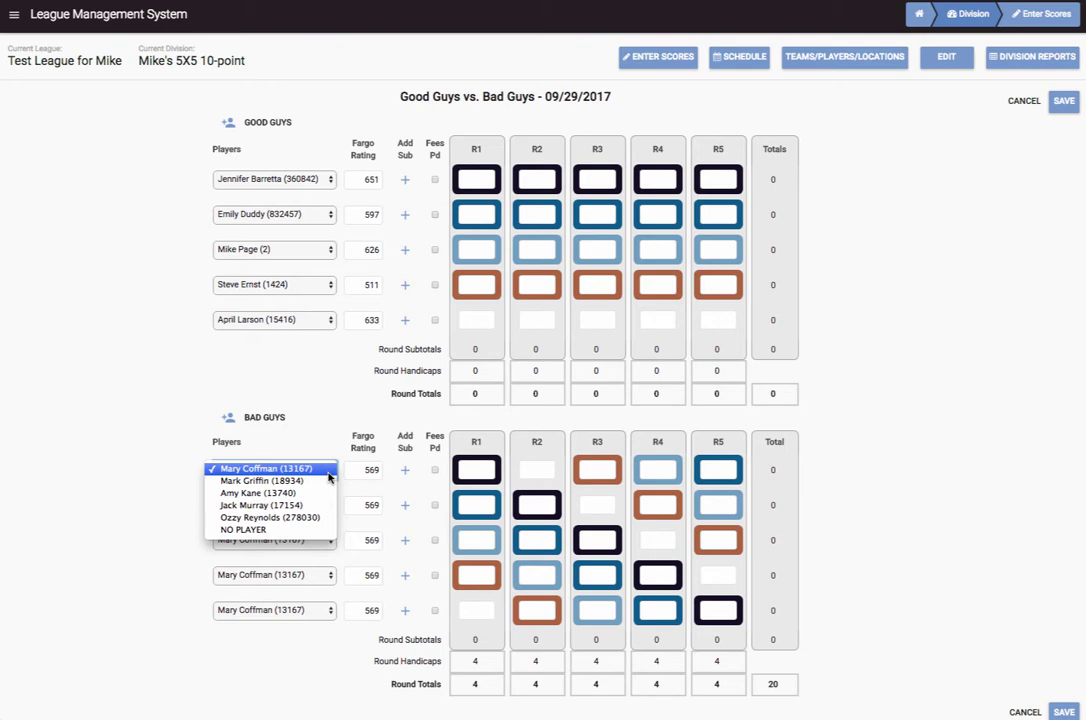
{"action": "left_click", "coordinate": [133, 468]}
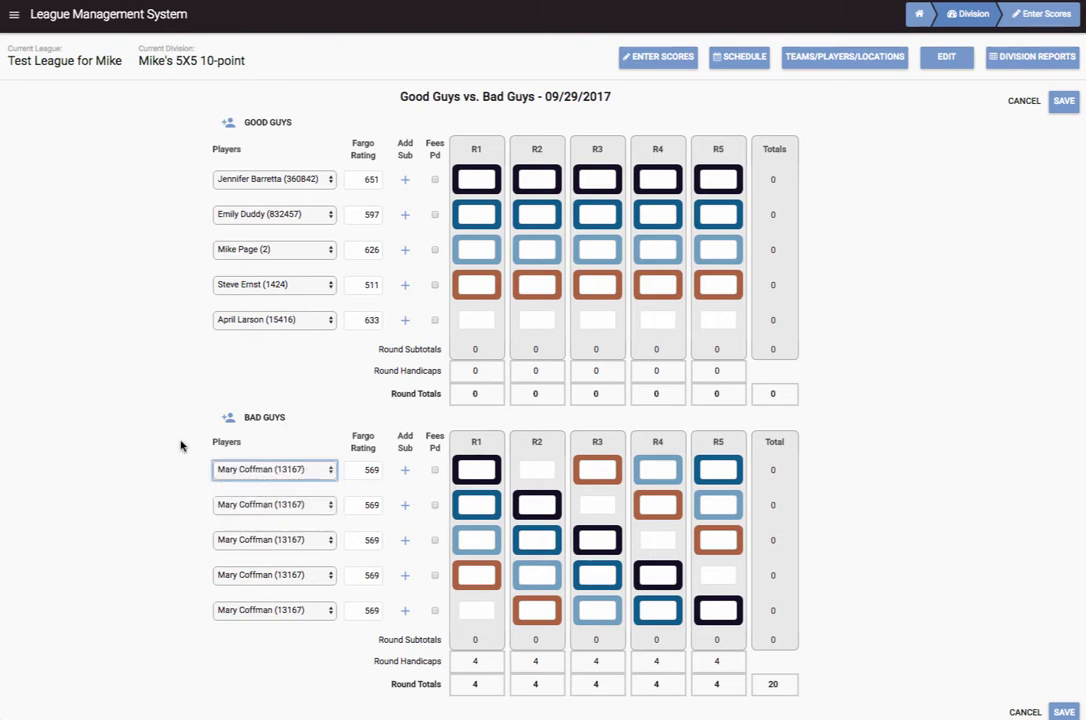
{"action": "left_click", "coordinate": [229, 420]}
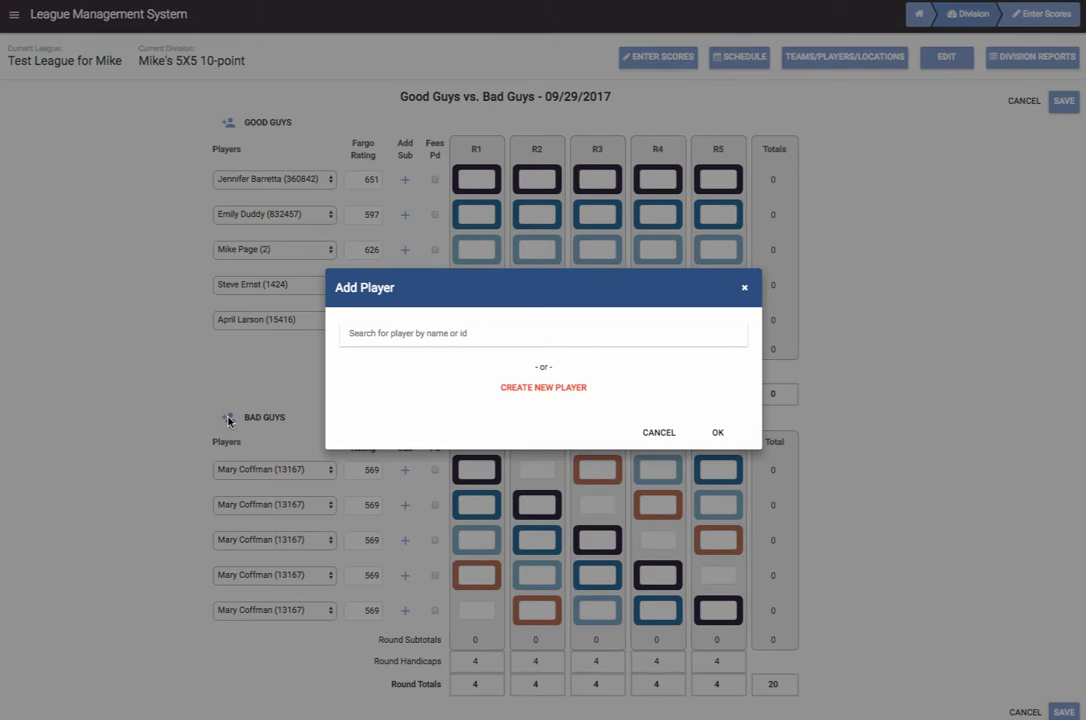
{"action": "type", "text": "bil"}
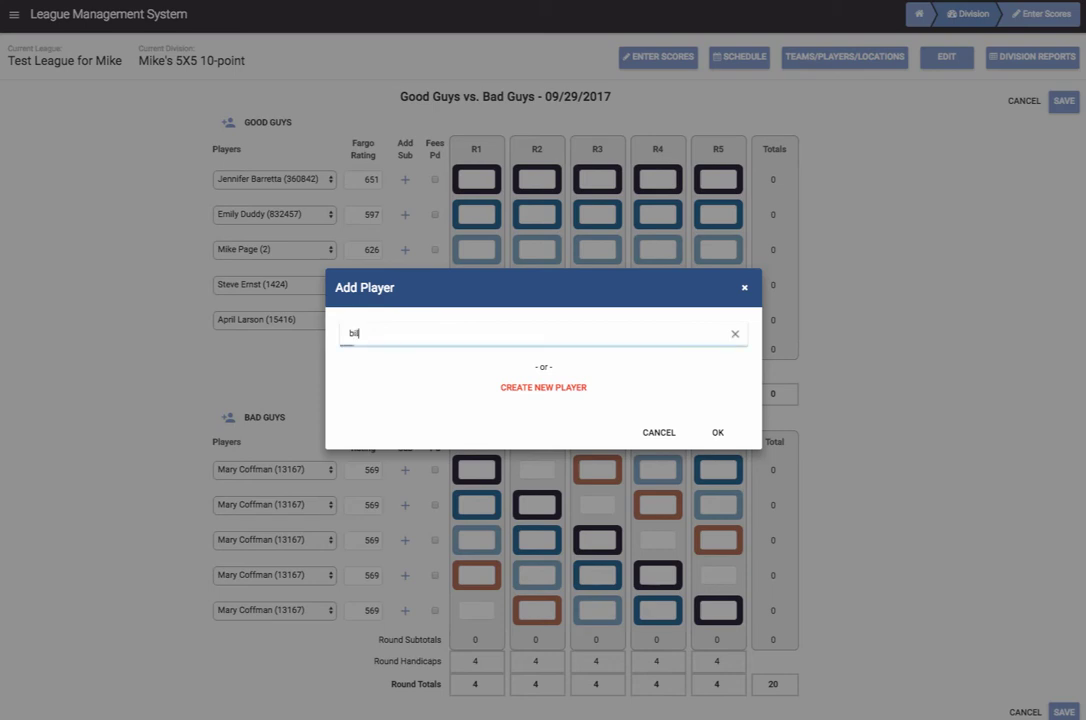
{"action": "type", "text": "ly thor"}
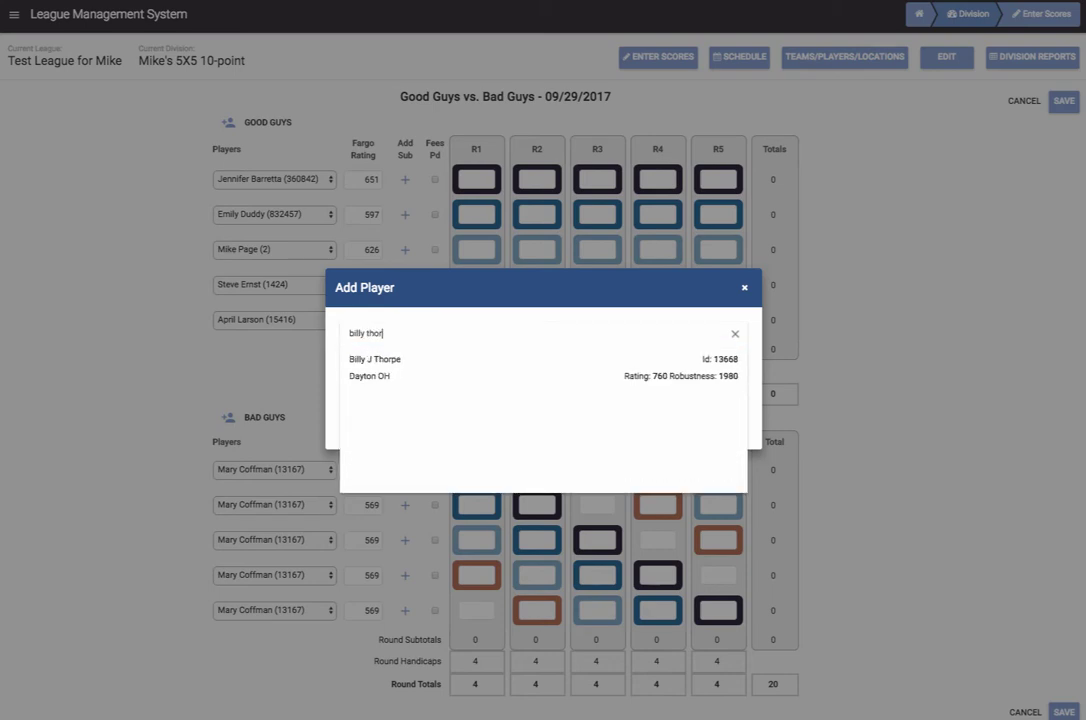
{"action": "left_click", "coordinate": [384, 370]}
{"action": "left_click", "coordinate": [717, 432]}
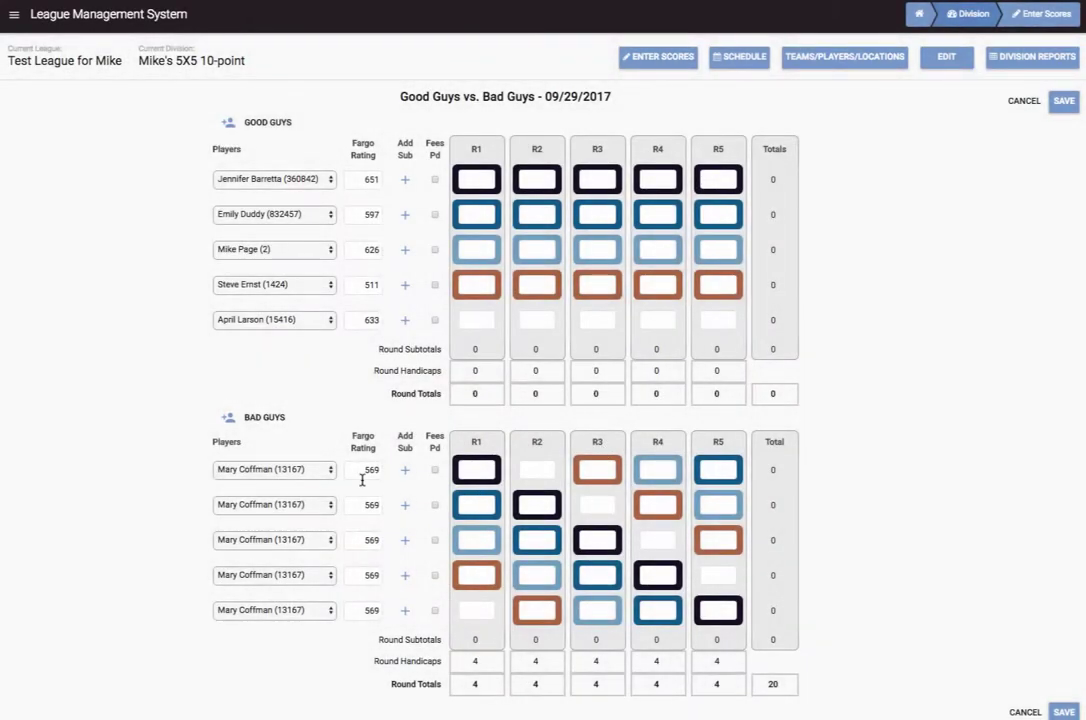
{"action": "left_click", "coordinate": [328, 470]}
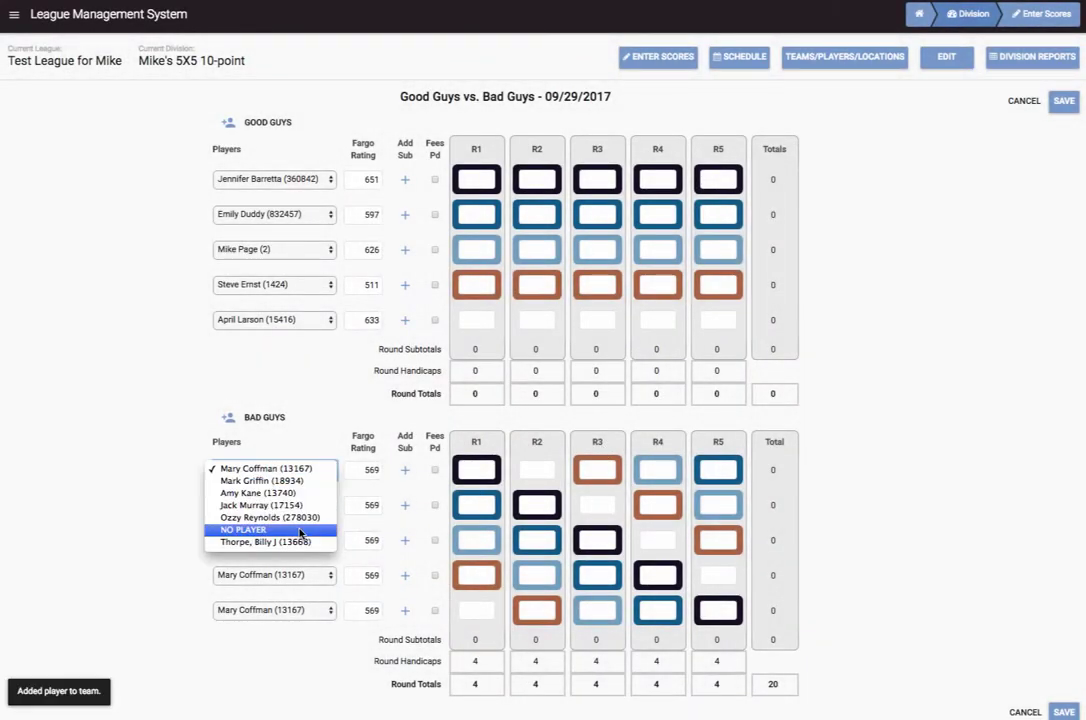
{"action": "left_click", "coordinate": [286, 542]}
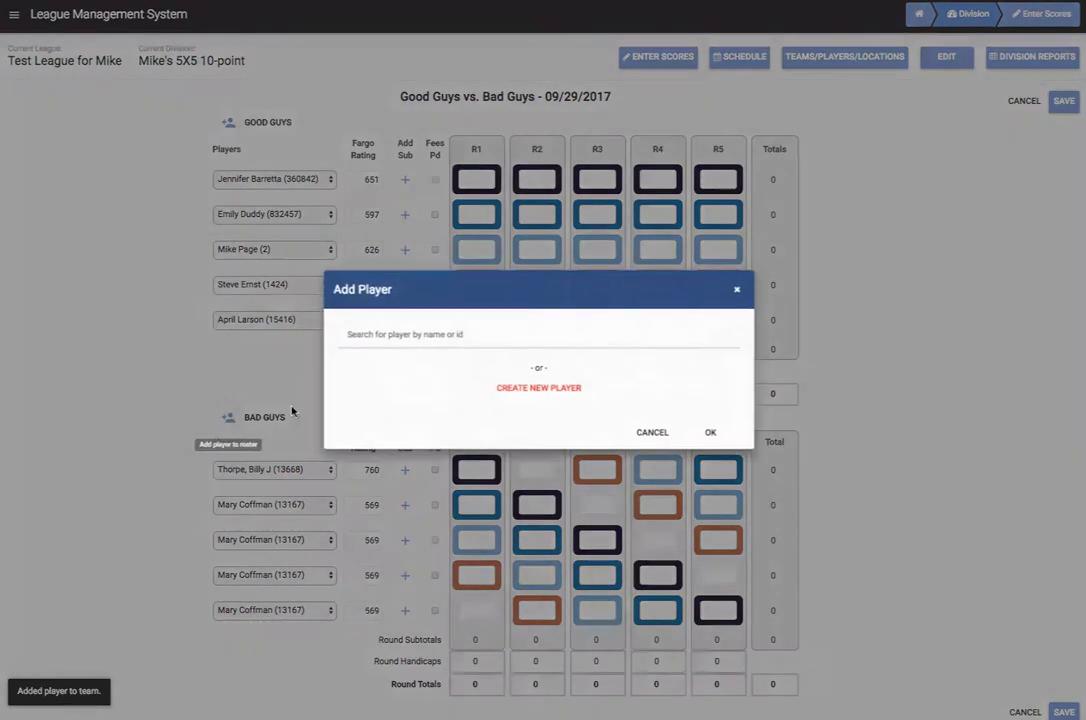
Find a 770-rated player by name, add them to the Bad Guys roster and assign them to the second slot.
{"action": "left_click", "coordinate": [228, 417]}
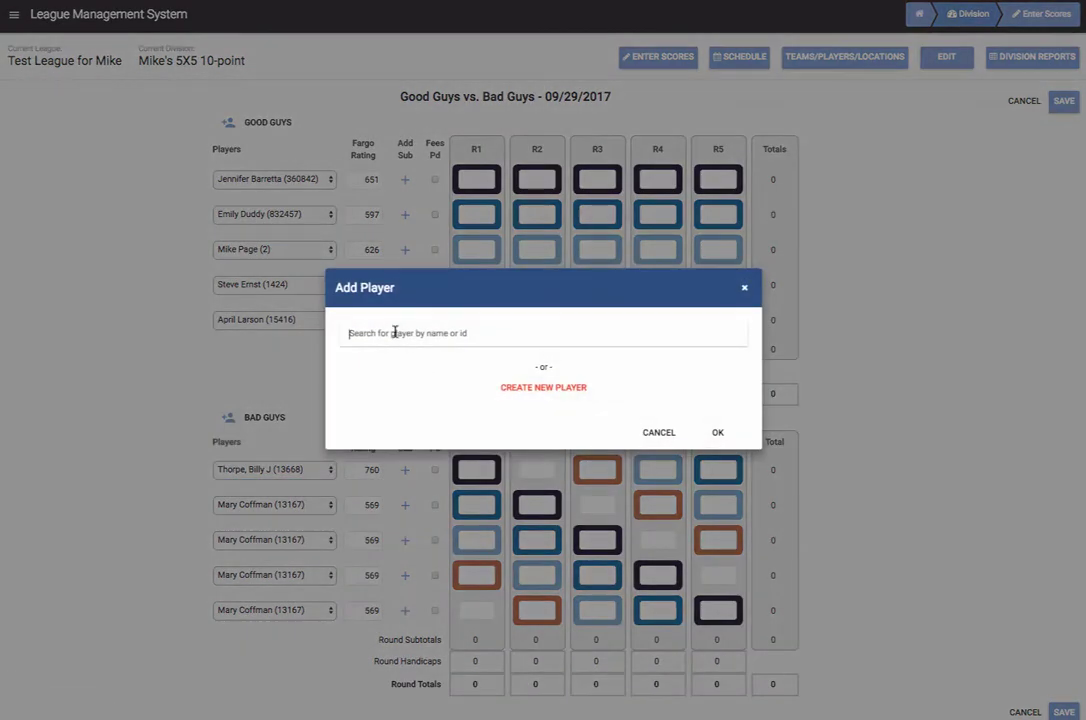
{"action": "type", "text": "dennis hat"}
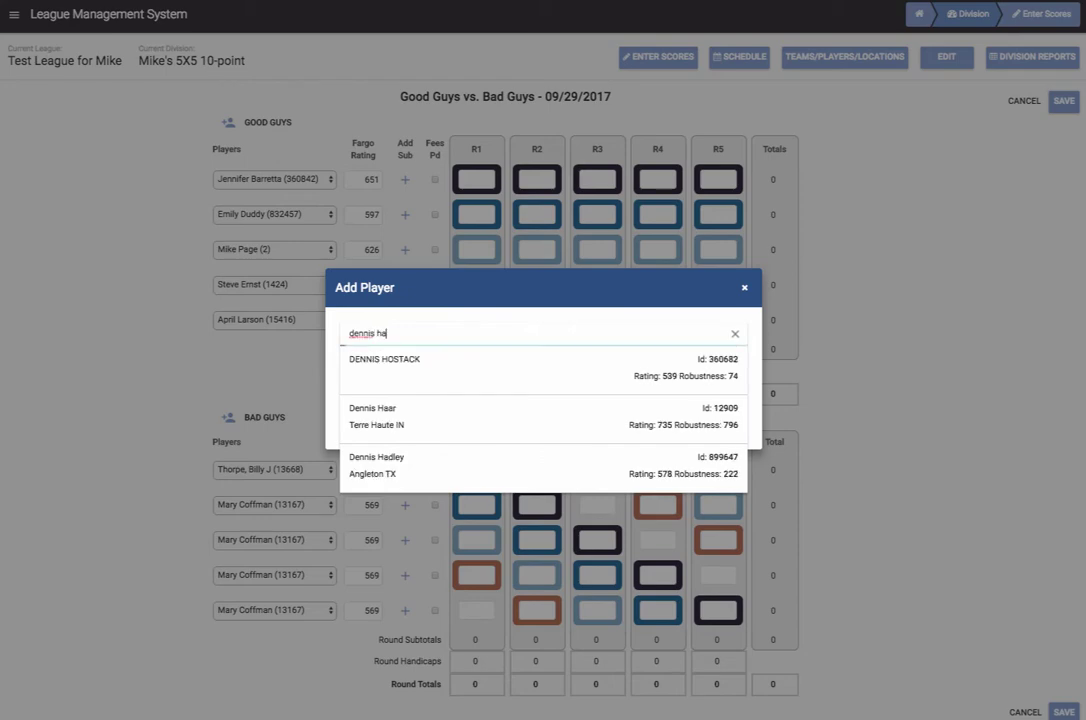
{"action": "left_click", "coordinate": [370, 364]}
{"action": "left_click", "coordinate": [728, 436]}
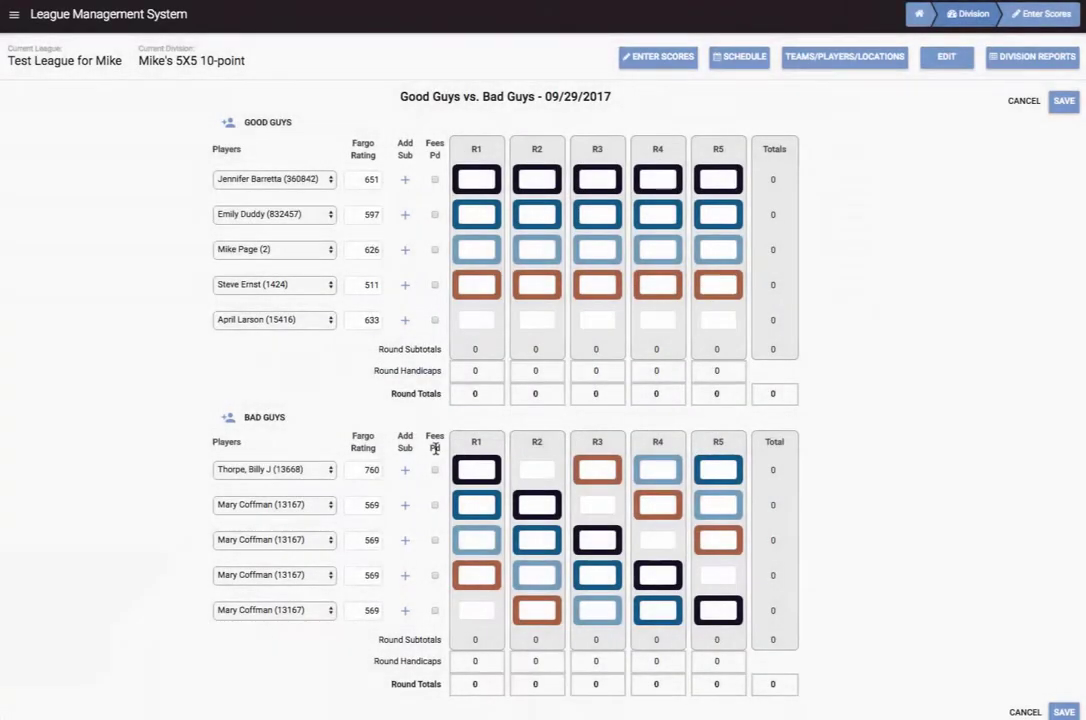
{"action": "left_click", "coordinate": [322, 505]}
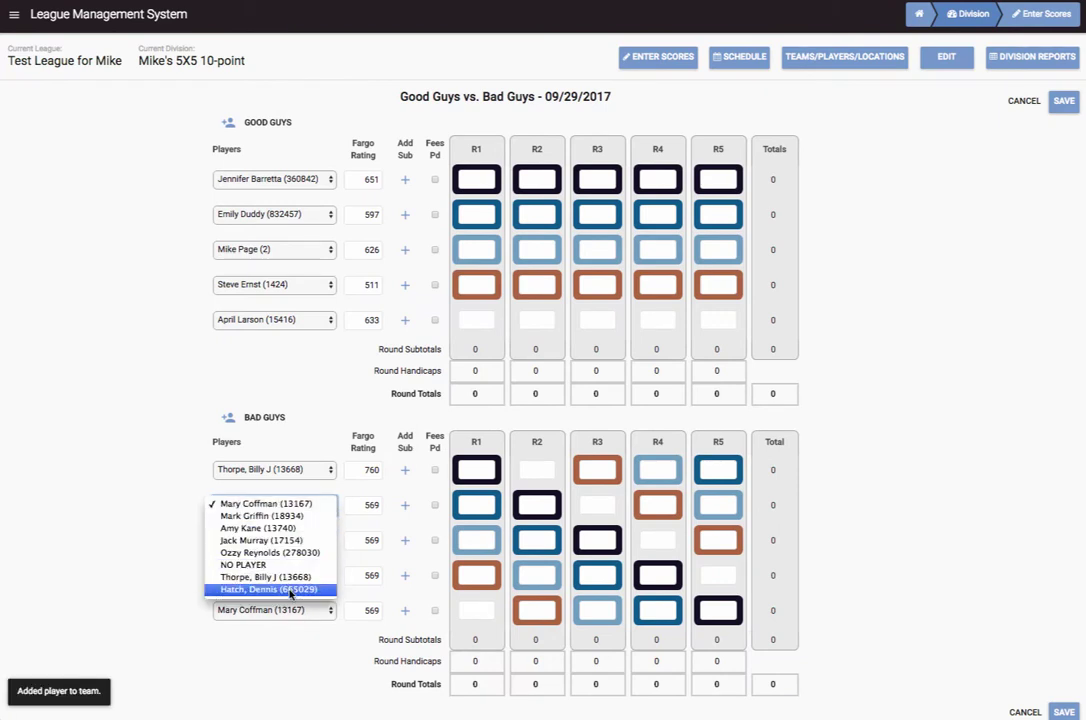
{"action": "left_click", "coordinate": [300, 588]}
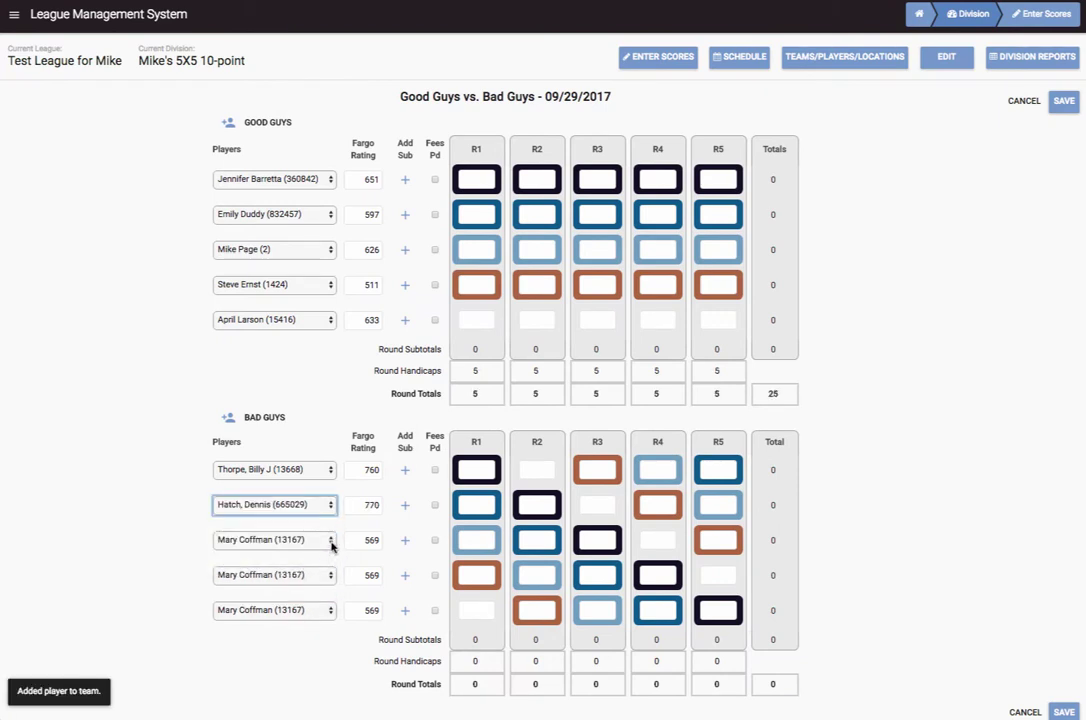
Add another 770-rated player, with robustness 7926, to the Bad Guys roster and place them in the third slot.
{"action": "left_click", "coordinate": [332, 541]}
{"action": "left_click", "coordinate": [328, 540]}
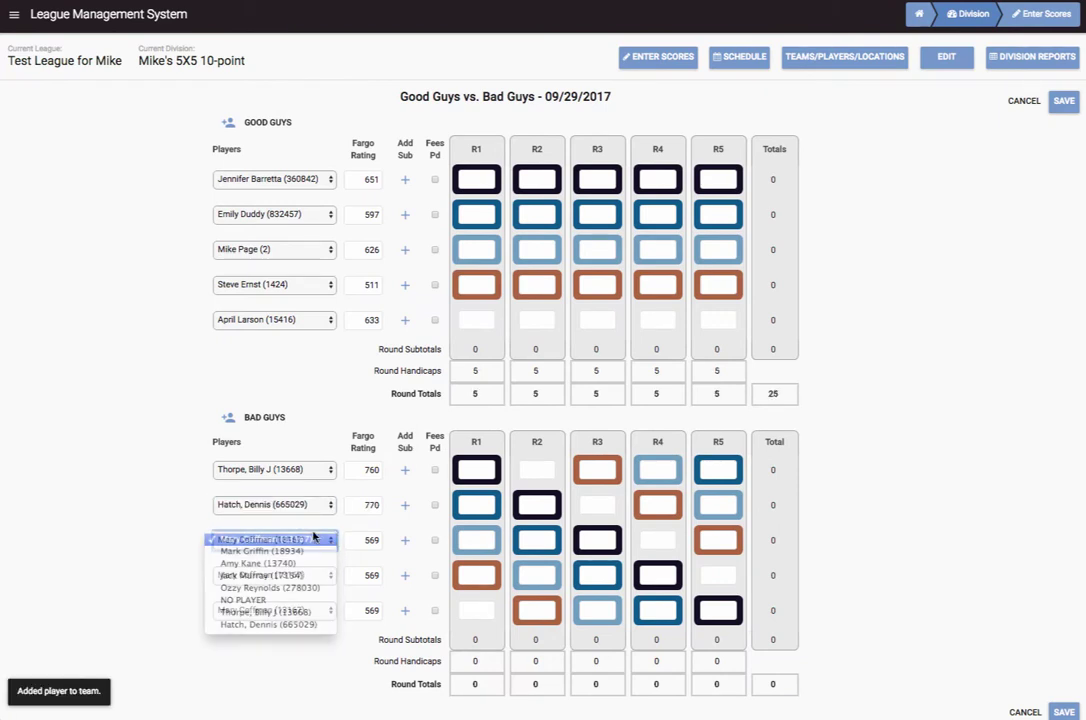
{"action": "left_click", "coordinate": [230, 420]}
{"action": "type", "text": "oc"}
{"action": "key", "text": "BackSpace"}
{"action": "type", "text": "scar"}
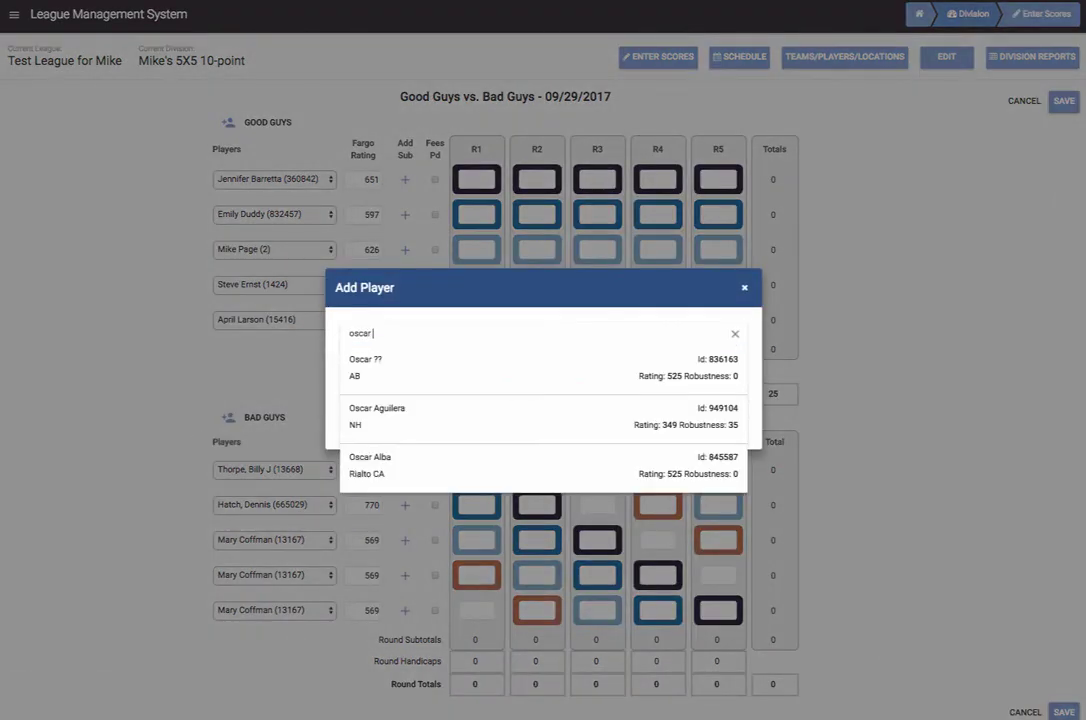
{"action": "type", "text": " dom"}
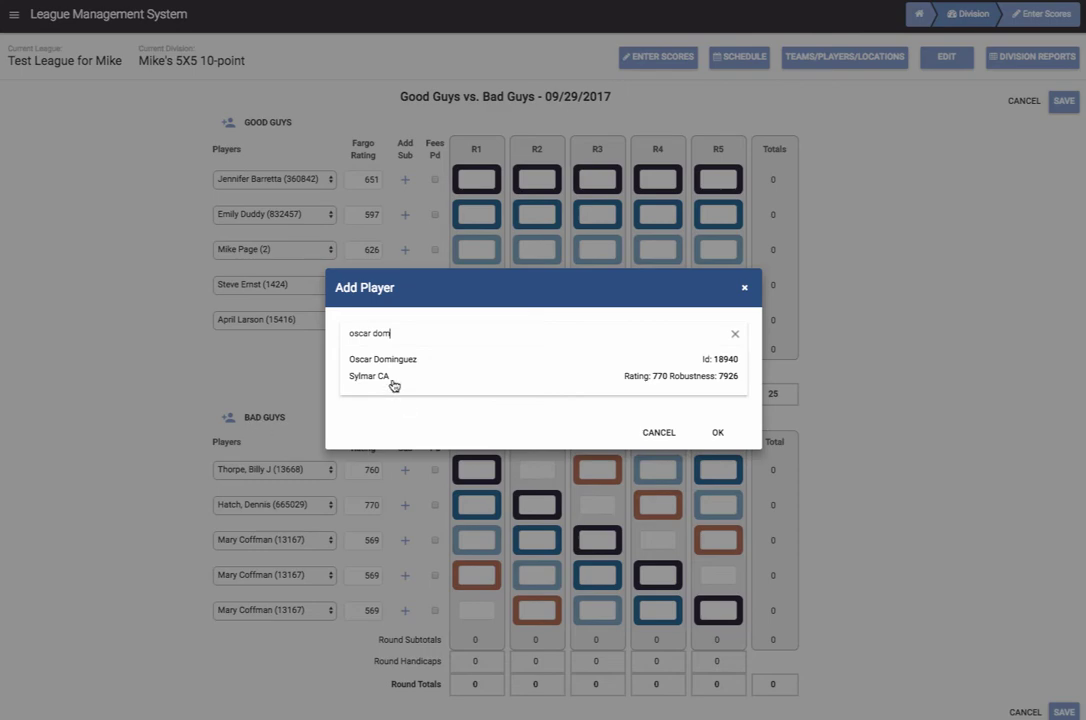
{"action": "left_click", "coordinate": [386, 361]}
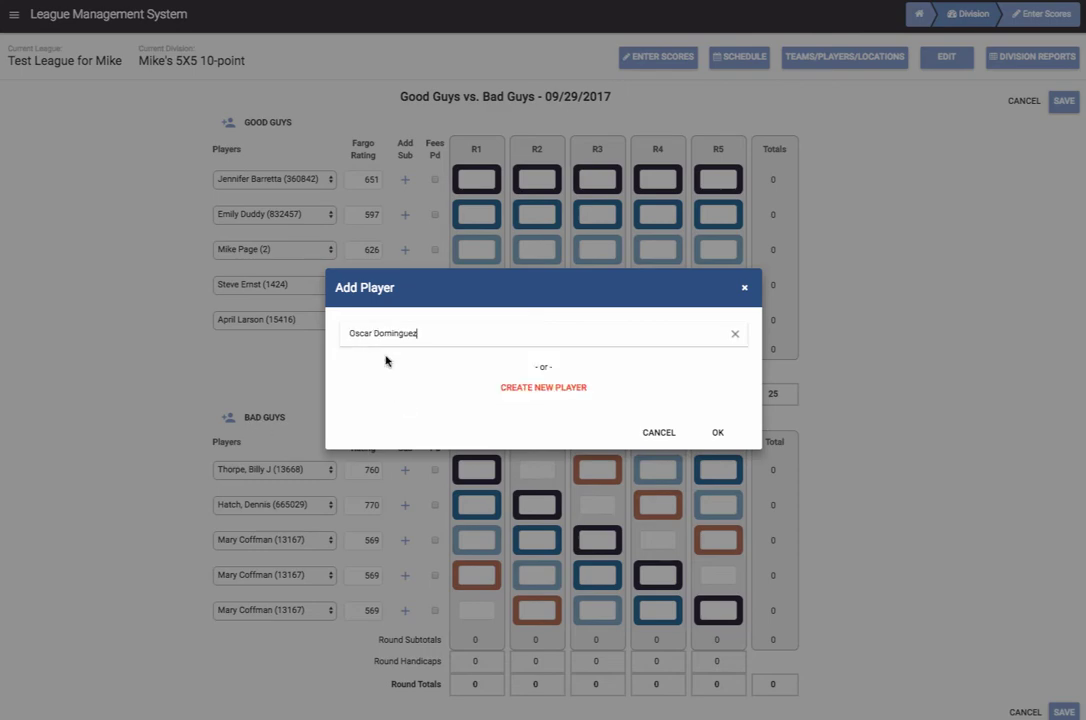
{"action": "left_click", "coordinate": [718, 434]}
{"action": "left_click", "coordinate": [330, 540]}
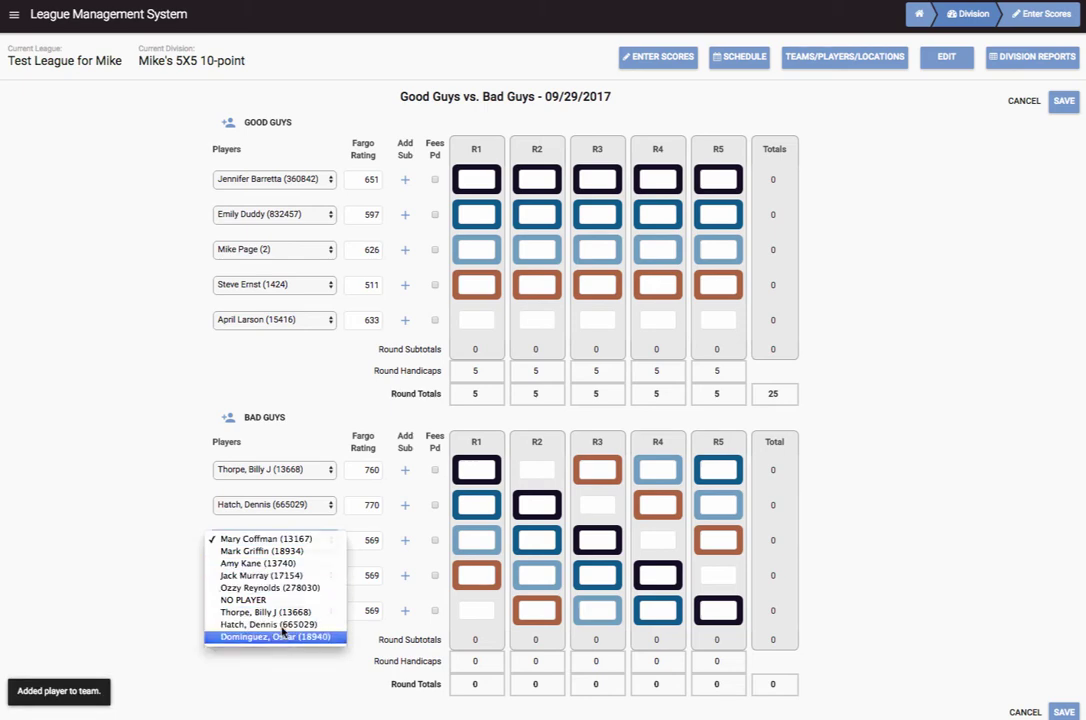
{"action": "left_click", "coordinate": [282, 633]}
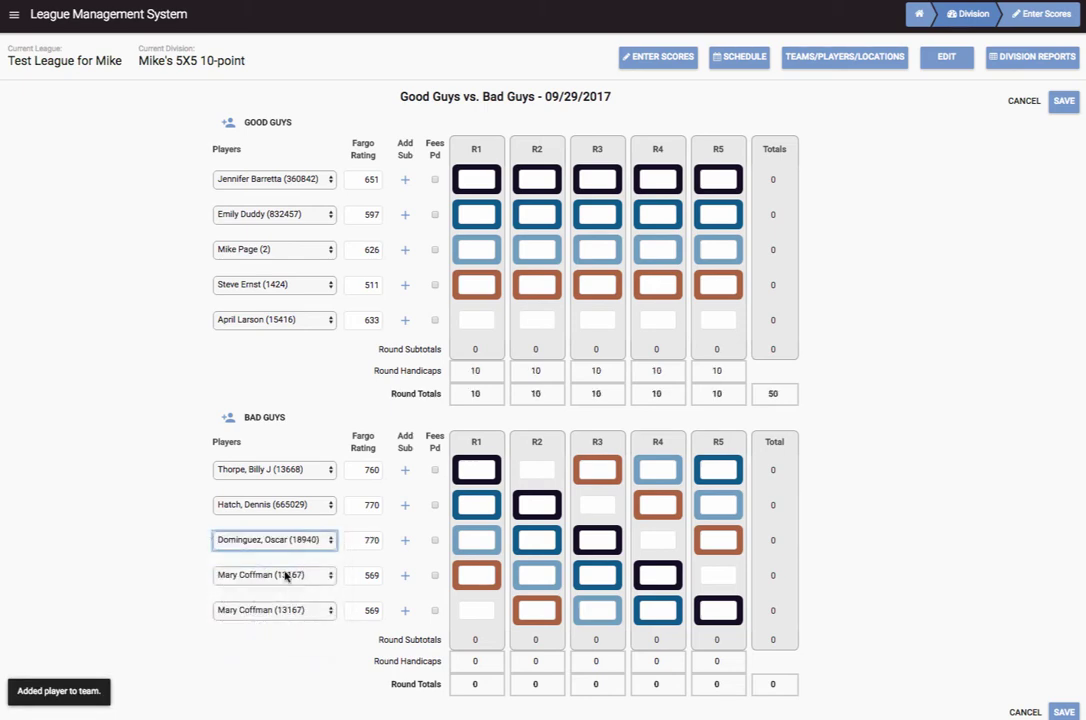
Add the 782-rated player to the Bad Guys roster and assign that player to the fourth slot.
{"action": "left_click", "coordinate": [228, 420]}
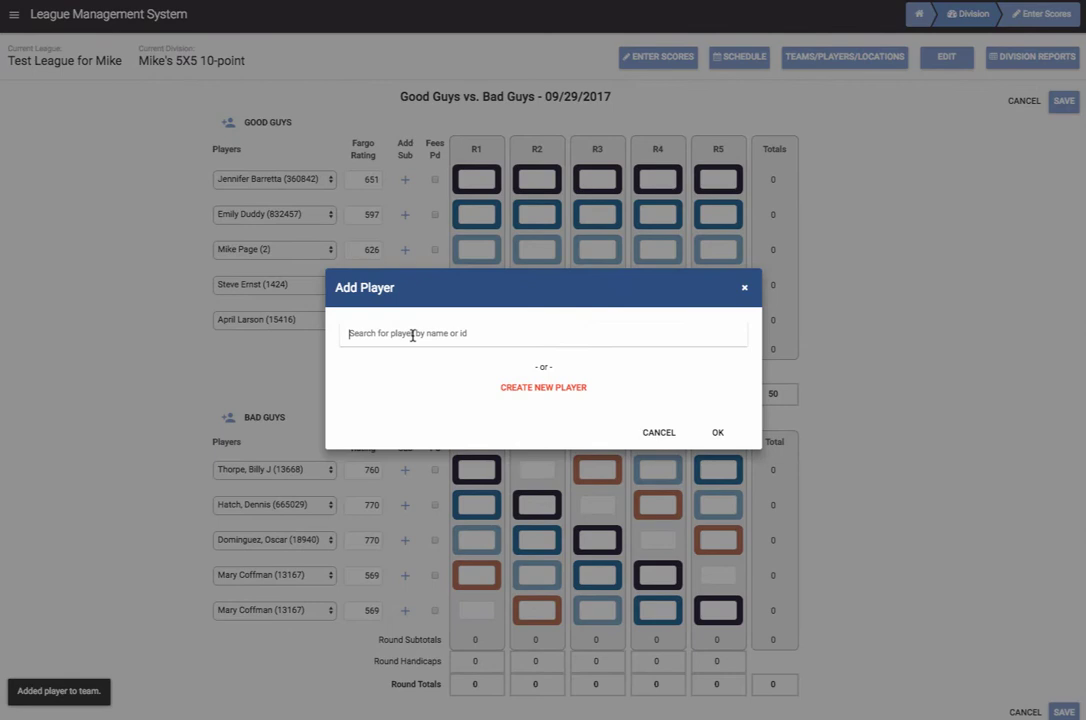
{"action": "type", "text": "sky w"}
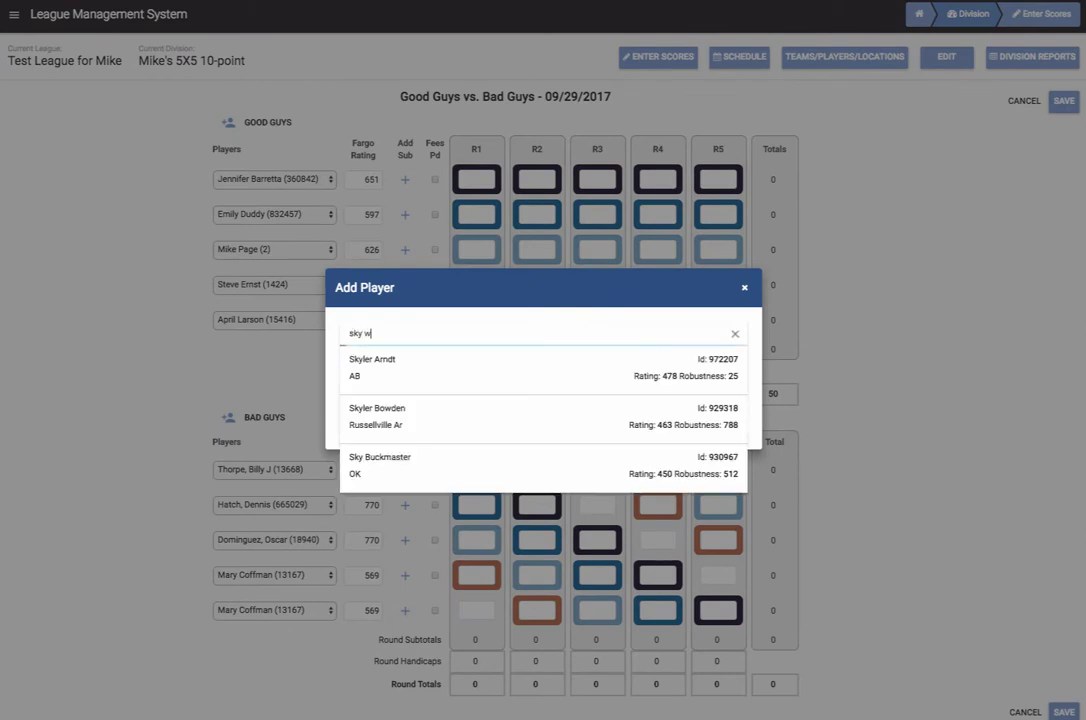
{"action": "type", "text": "oo"}
{"action": "left_click", "coordinate": [419, 362]}
{"action": "left_click", "coordinate": [717, 433]}
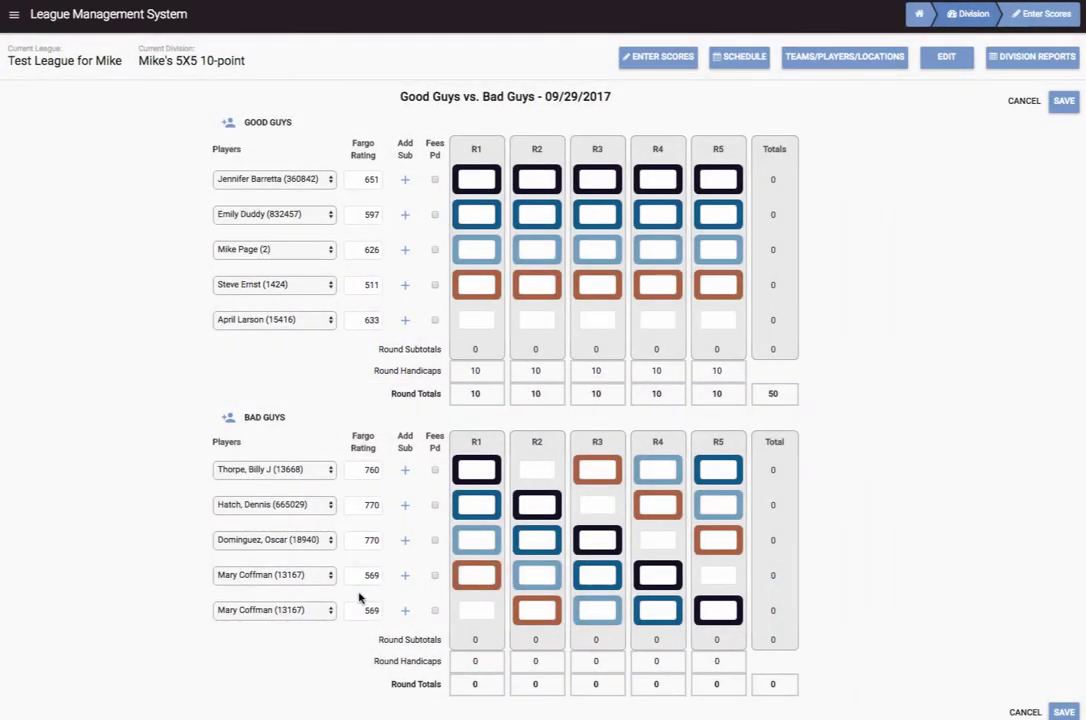
{"action": "left_click", "coordinate": [331, 576]}
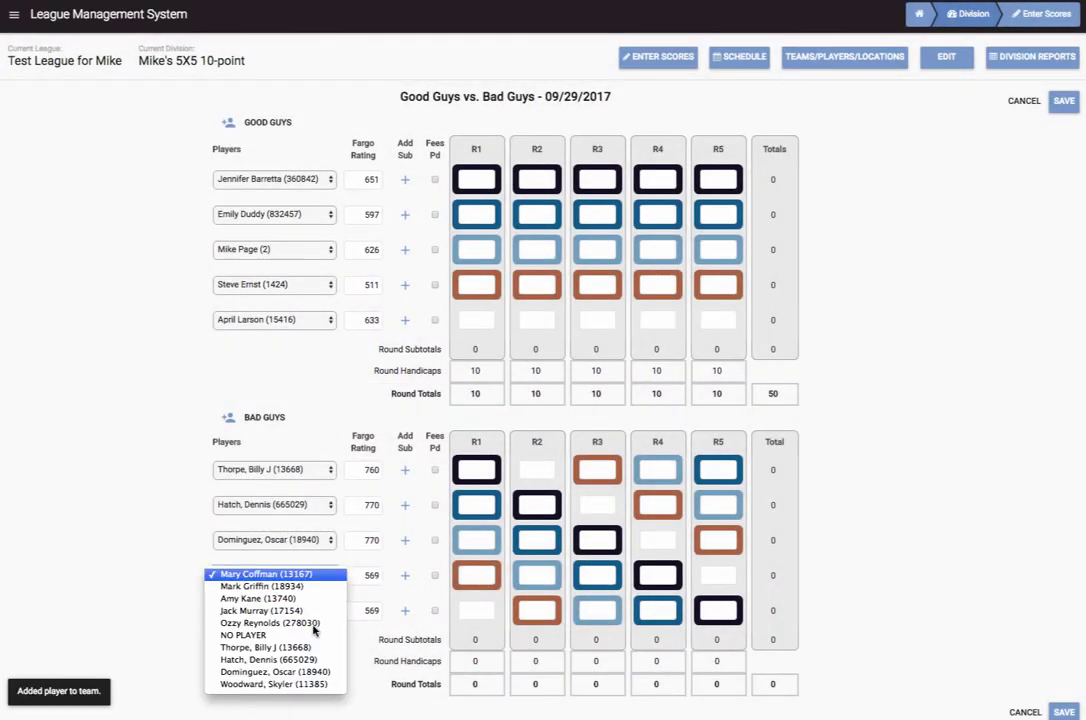
{"action": "left_click", "coordinate": [286, 687]}
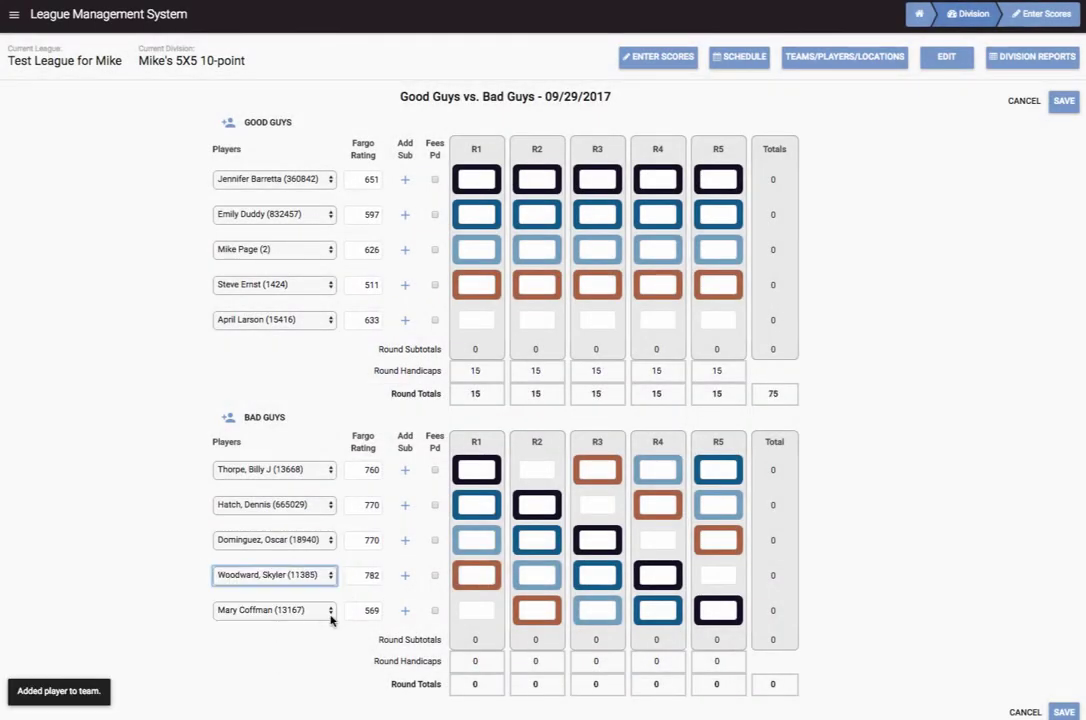
Add the 822-rated player to the Bad Guys roster and put that player in the fifth slot.
{"action": "left_click", "coordinate": [226, 420]}
{"action": "type", "text": "shan"}
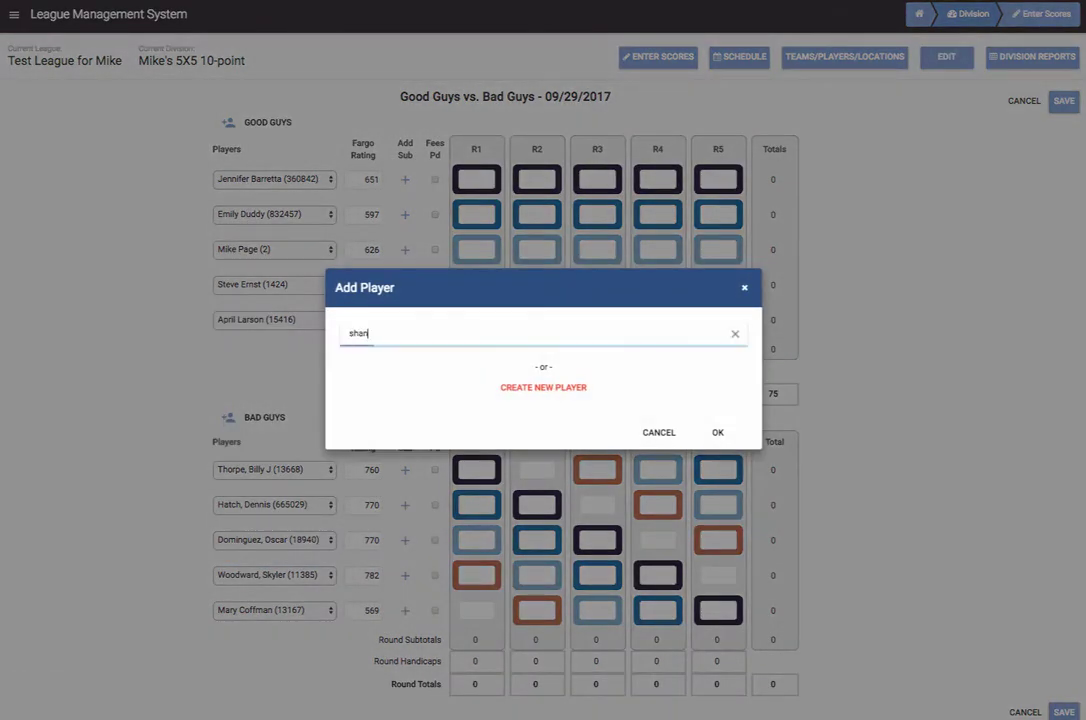
{"action": "type", "text": "e van"}
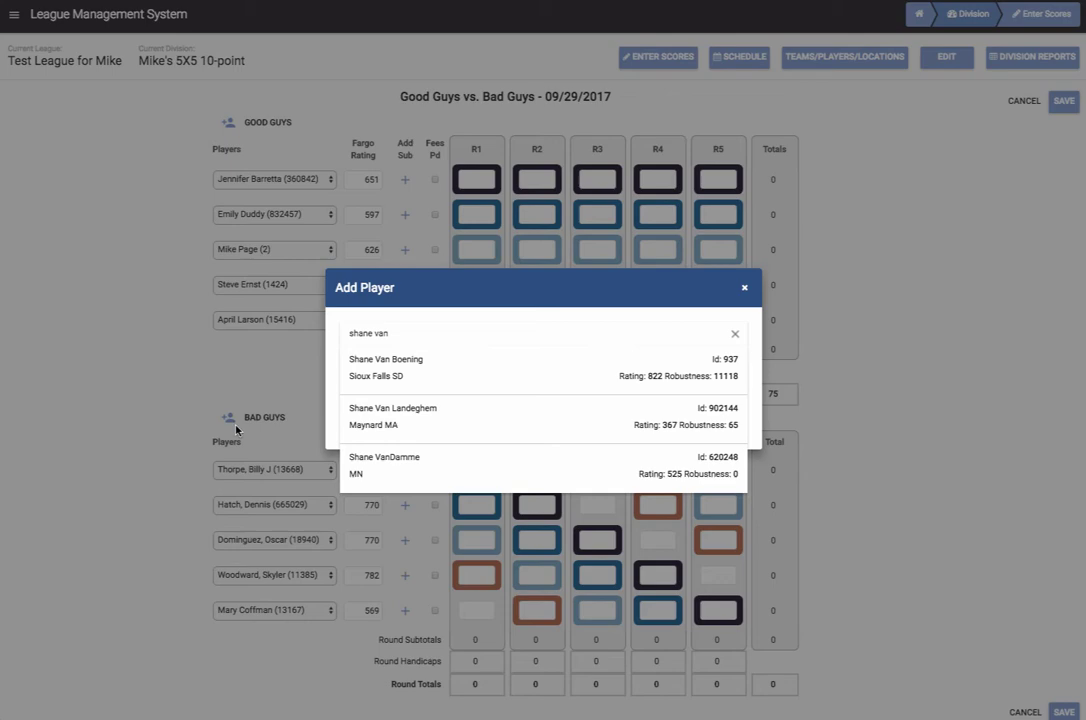
{"action": "left_click", "coordinate": [399, 368]}
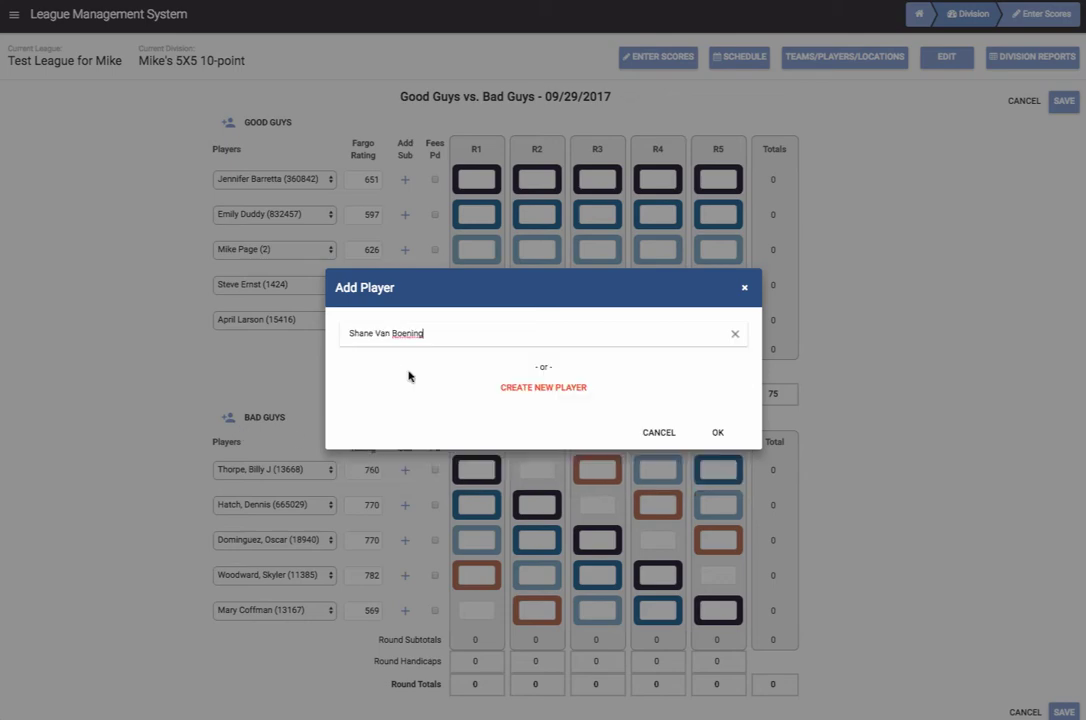
{"action": "left_click", "coordinate": [727, 434]}
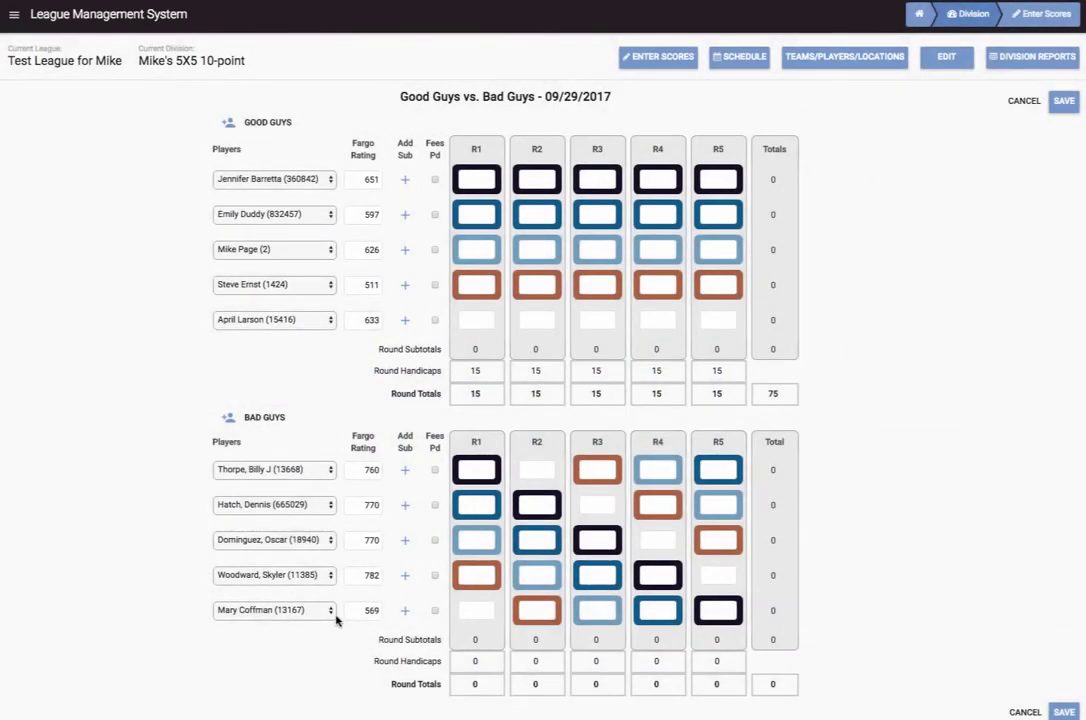
{"action": "left_click", "coordinate": [331, 611]}
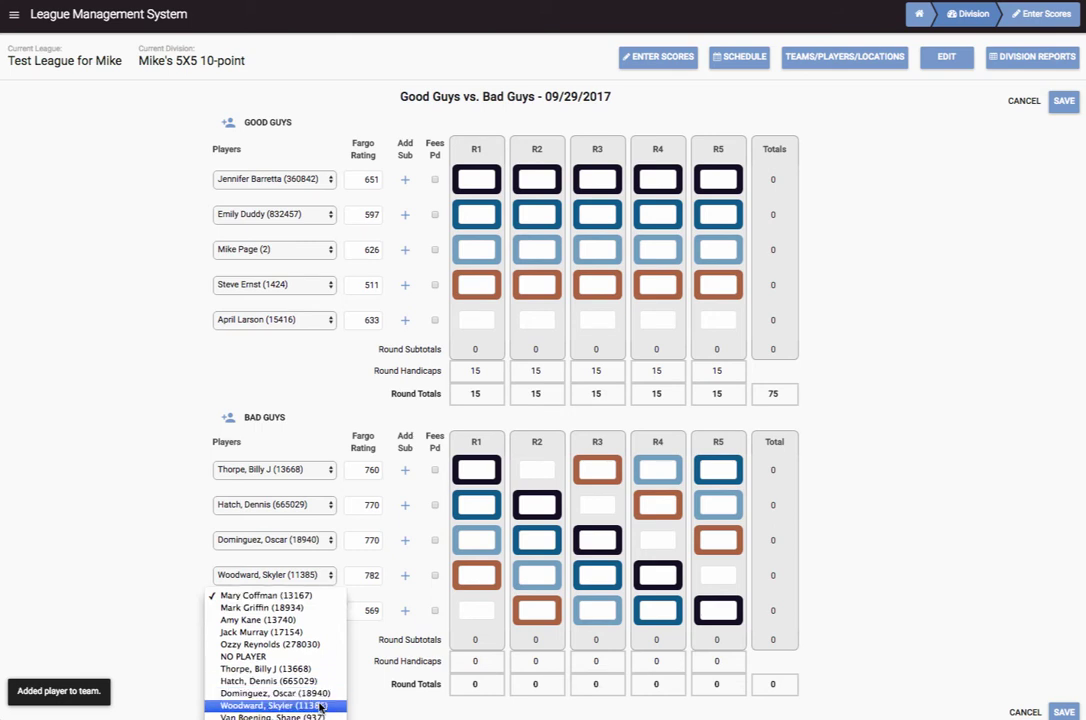
{"action": "left_click", "coordinate": [300, 716]}
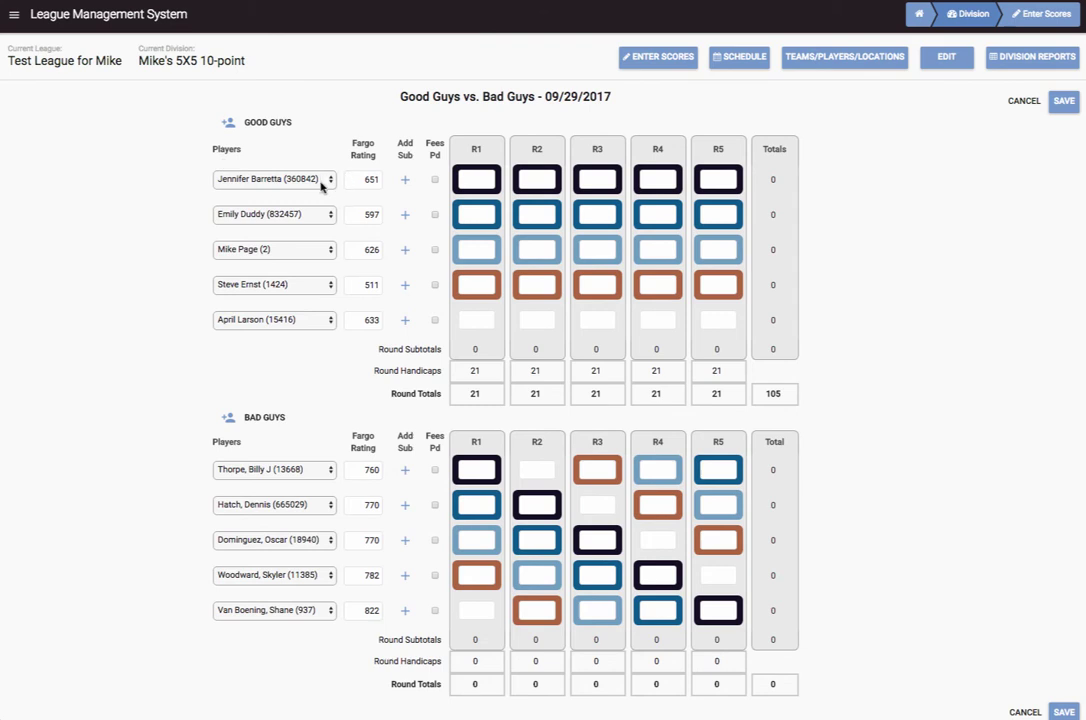
Enter the round 1 score of the black-coded match: 6 for the first Good Guys player, 10 for the first Bad Guys player.
{"action": "left_click", "coordinate": [474, 180]}
{"action": "type", "text": "6"}
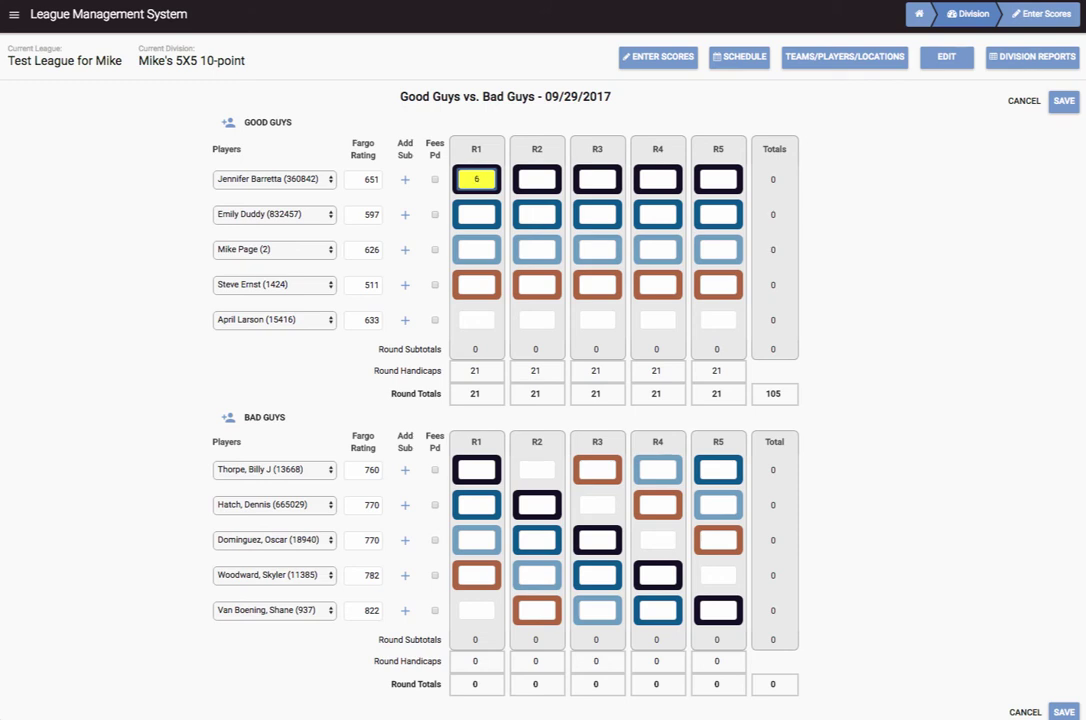
{"action": "left_click", "coordinate": [477, 468]}
{"action": "type", "text": "10"}
{"action": "left_click", "coordinate": [155, 419]}
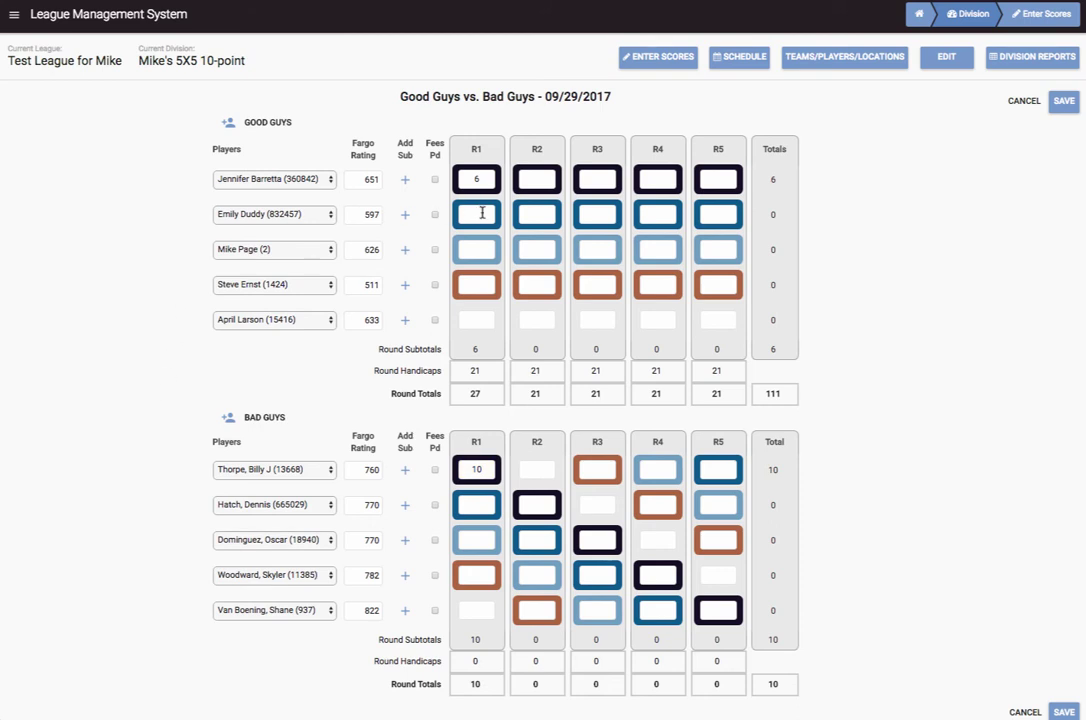
Score the dark blue round 1 match as 1 for the second Good Guys player and 10 for the second Bad Guys player.
{"action": "left_click", "coordinate": [482, 213]}
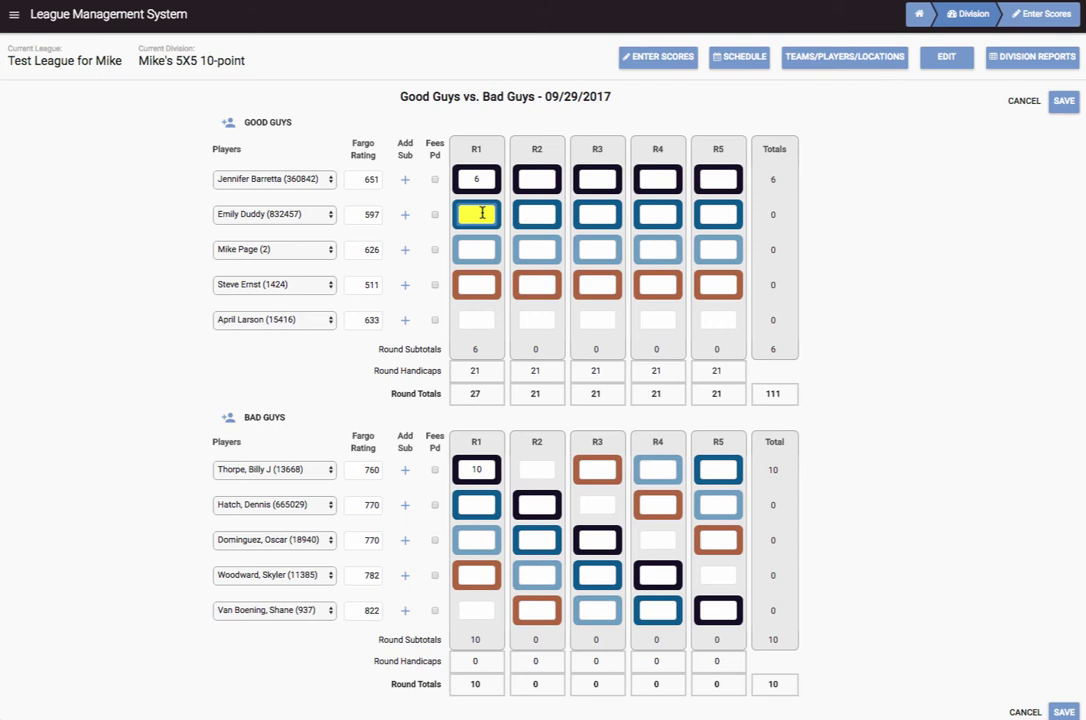
{"action": "type", "text": "1"}
{"action": "left_click", "coordinate": [476, 503]}
{"action": "type", "text": "10"}
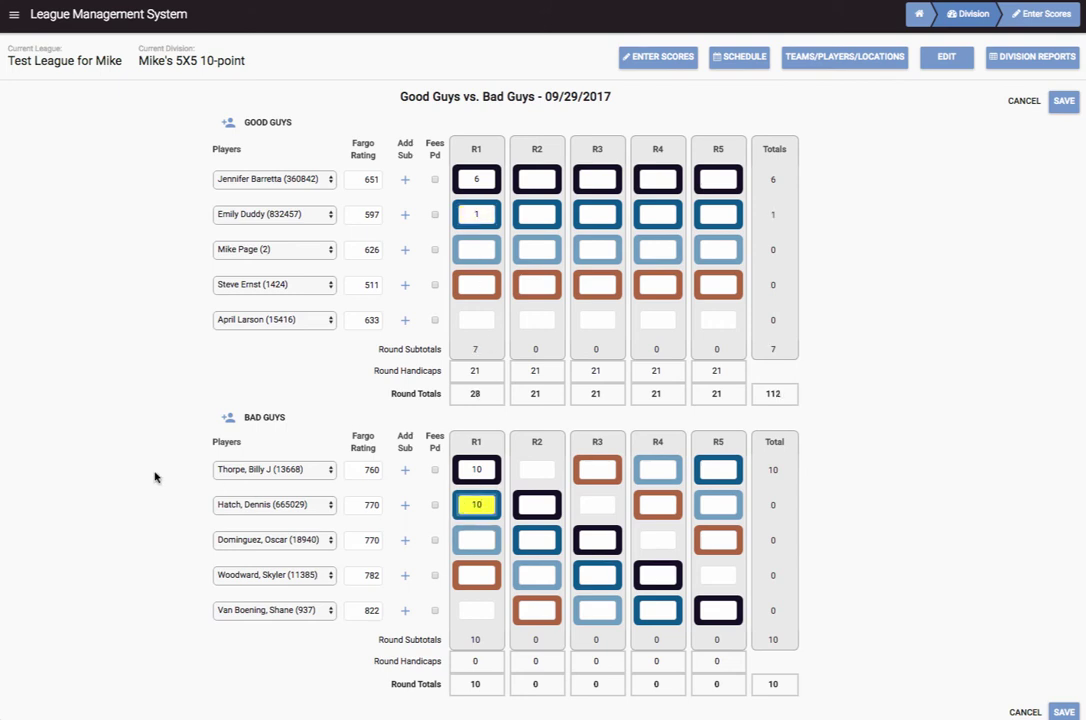
{"action": "left_click", "coordinate": [91, 404]}
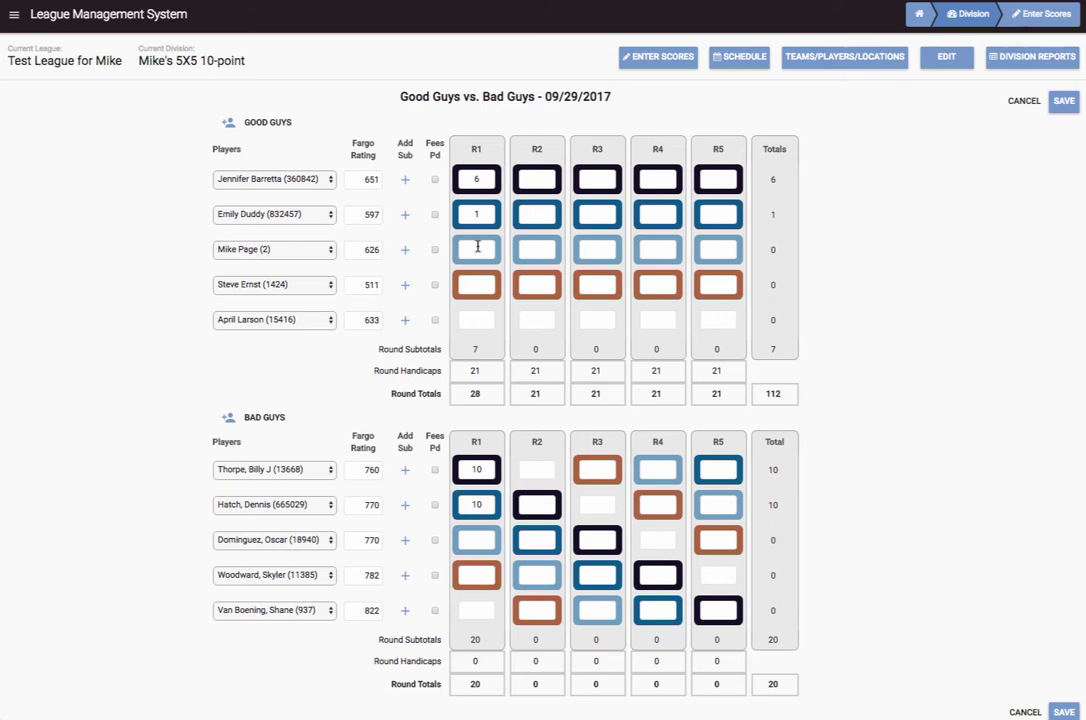
Record the light blue round 1 match as 2 for the third Good Guys player and 10 for the third Bad Guys player.
{"action": "left_click", "coordinate": [478, 247]}
{"action": "type", "text": "2"}
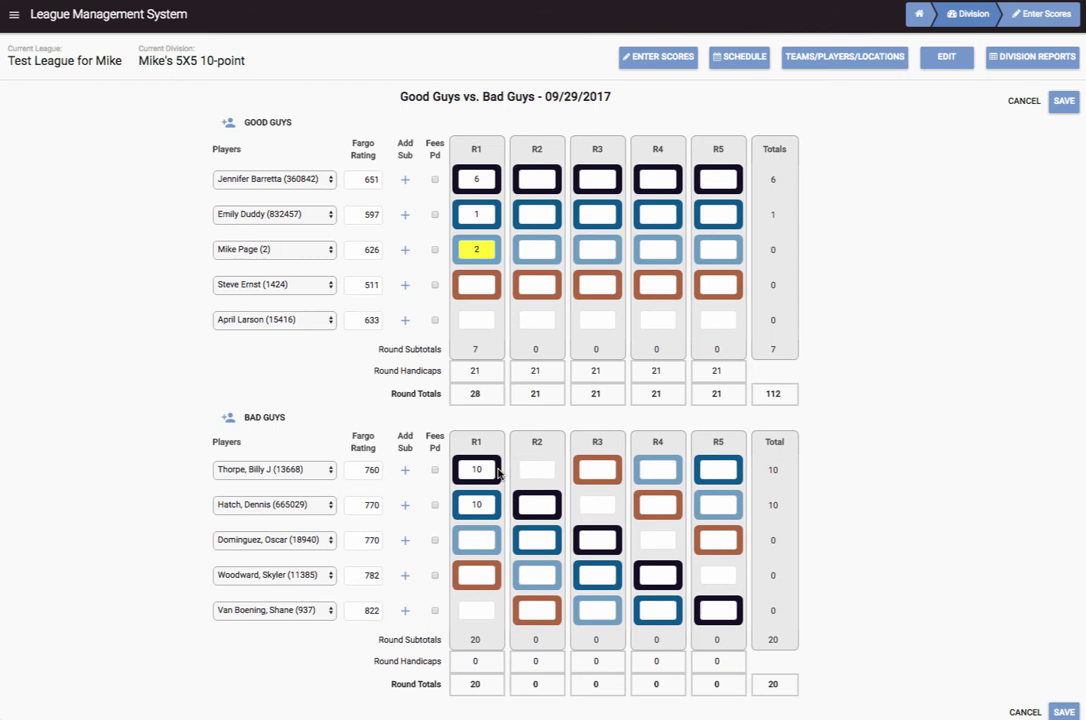
{"action": "left_click", "coordinate": [475, 539]}
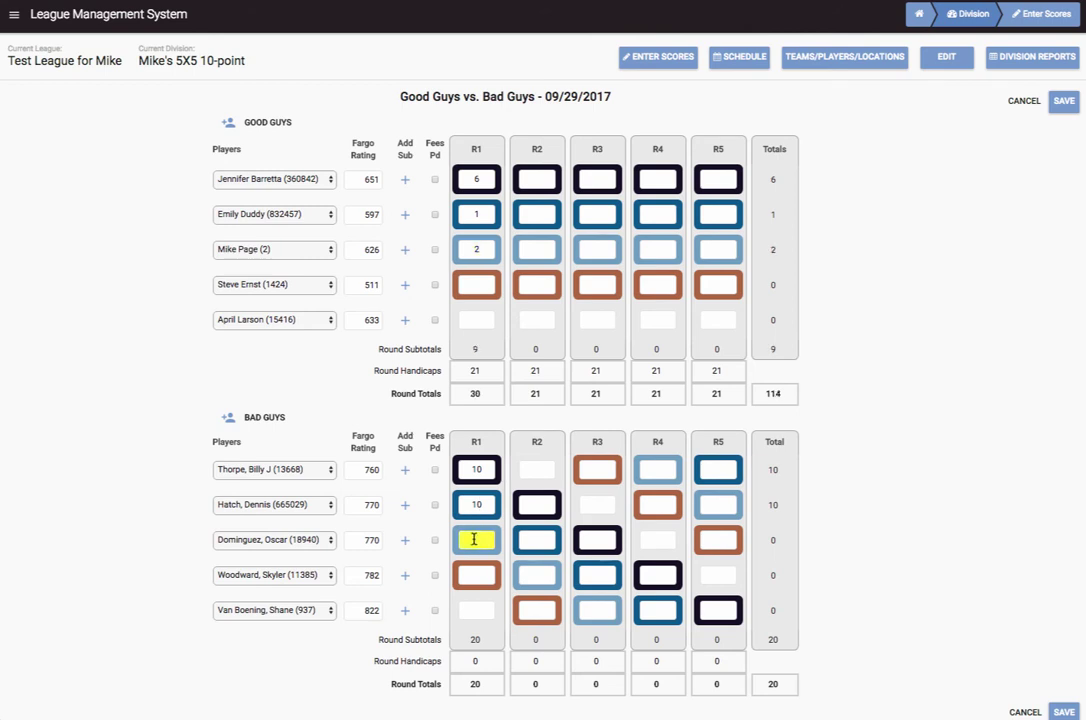
{"action": "type", "text": "10"}
{"action": "left_click", "coordinate": [107, 451]}
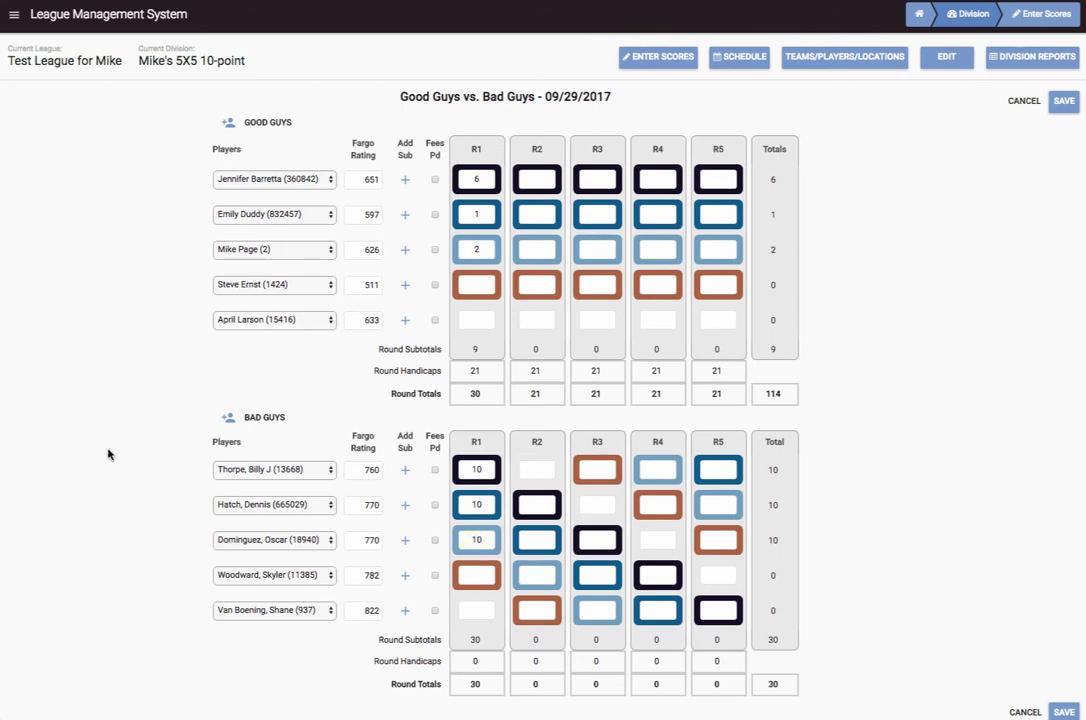
Enter the orange round 1 match as 10 for the fourth Good Guys player and 2 for the fourth Bad Guys player.
{"action": "left_click", "coordinate": [478, 286]}
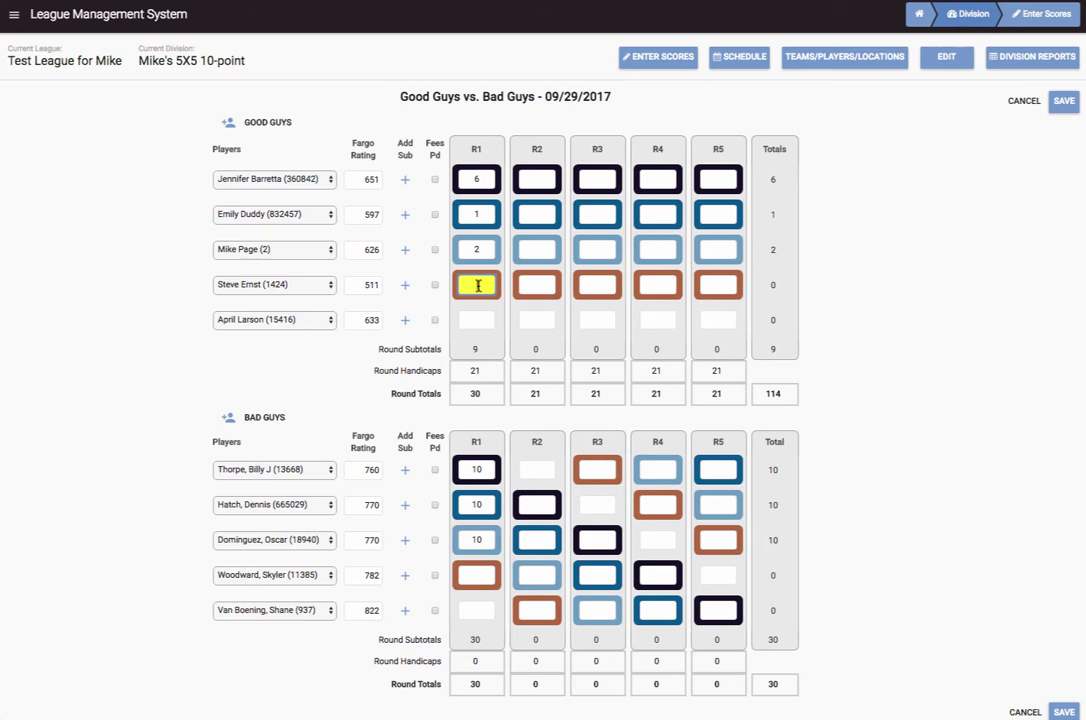
{"action": "type", "text": "10"}
{"action": "key", "text": "Tab"}
{"action": "type", "text": "2"}
{"action": "left_click", "coordinate": [78, 553]}
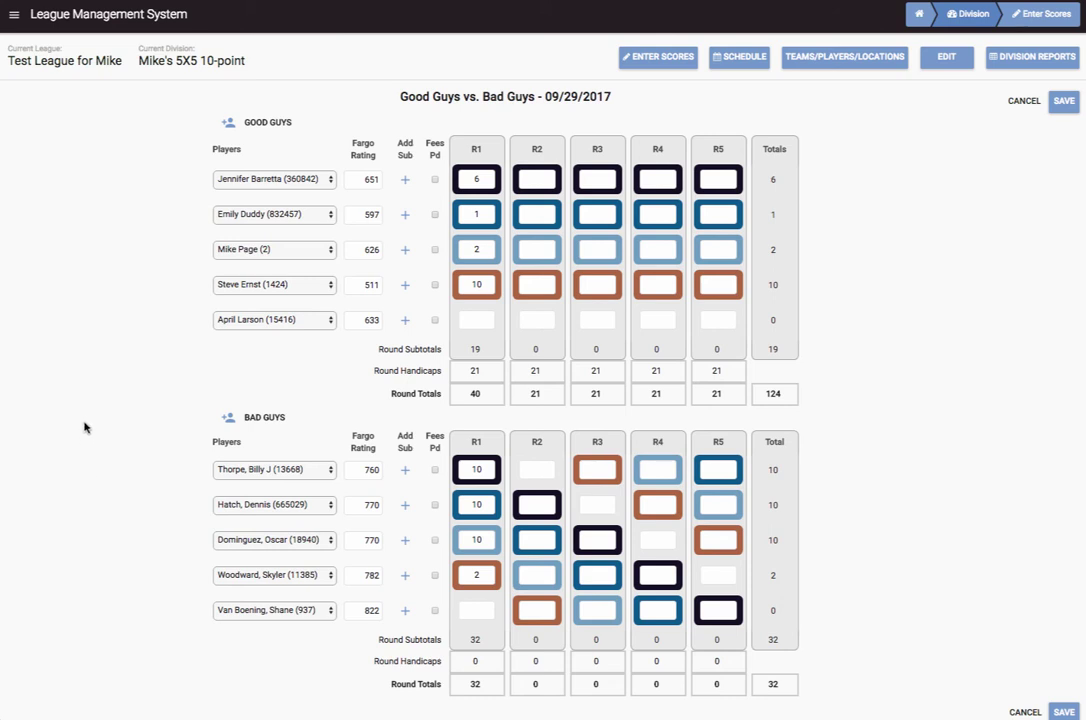
Fill in the uncolored round 1 match with 2 for the fifth Good Guys player and 10 for the fifth Bad Guys player.
{"action": "left_click", "coordinate": [479, 320]}
{"action": "type", "text": "2"}
{"action": "left_click", "coordinate": [482, 610]}
{"action": "type", "text": "10"}
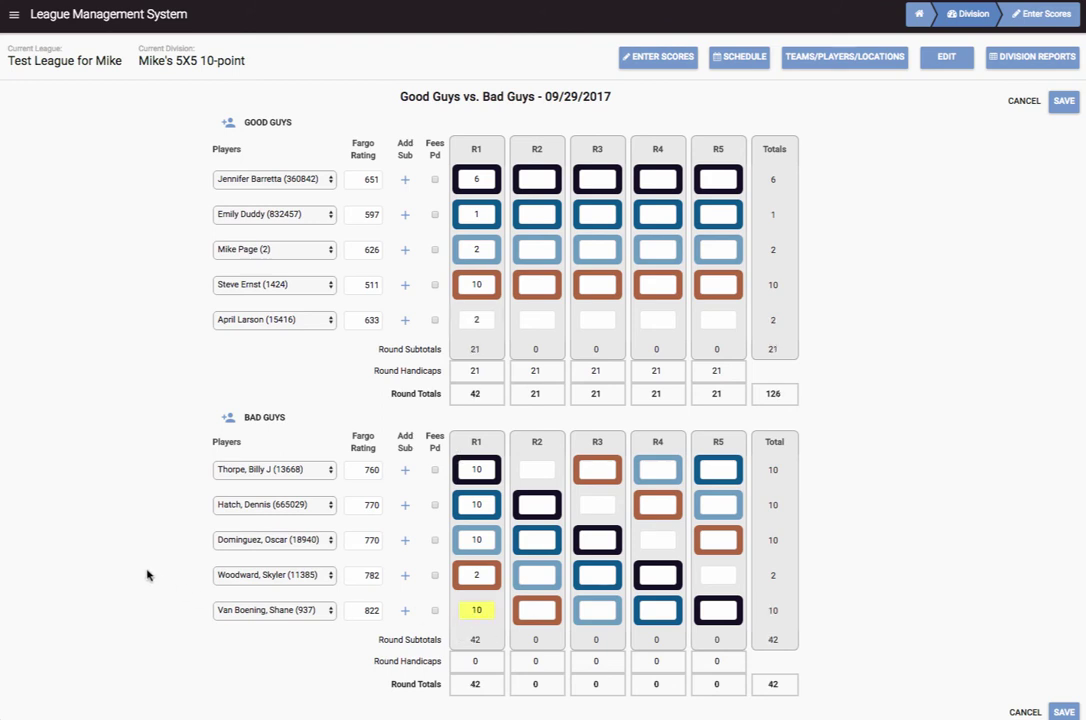
{"action": "left_click", "coordinate": [147, 575]}
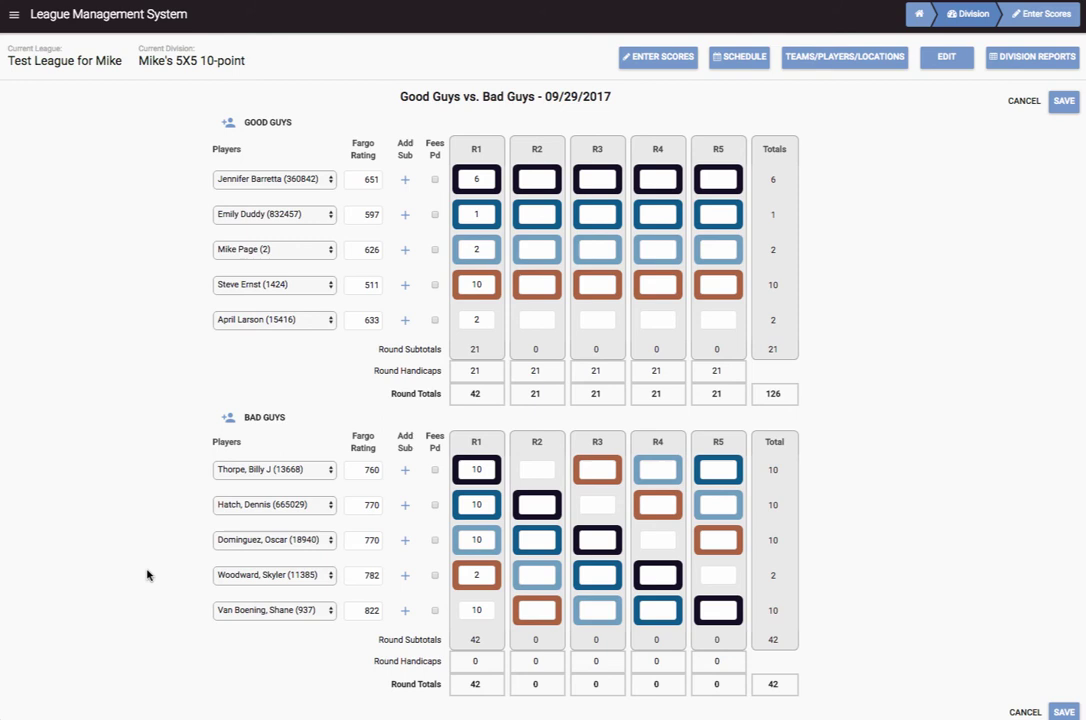